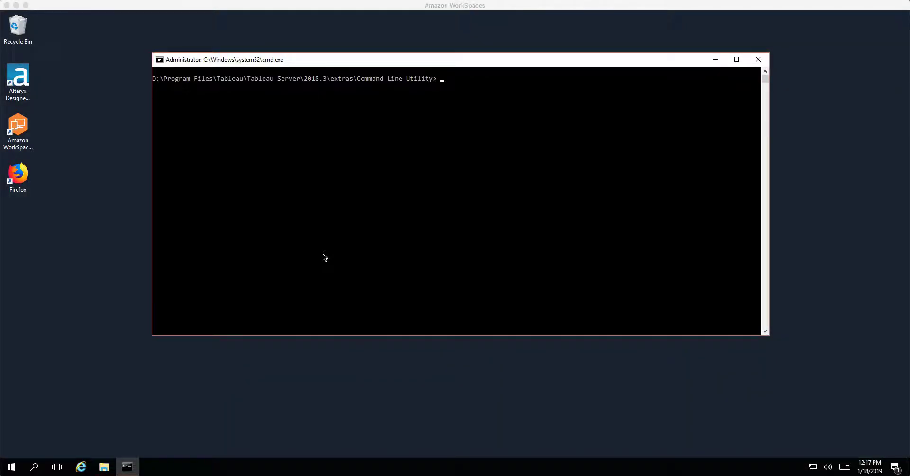
Step: Minimize the Command Prompt window and launch Internet Explorer from the taskbar
left_click(713, 60)
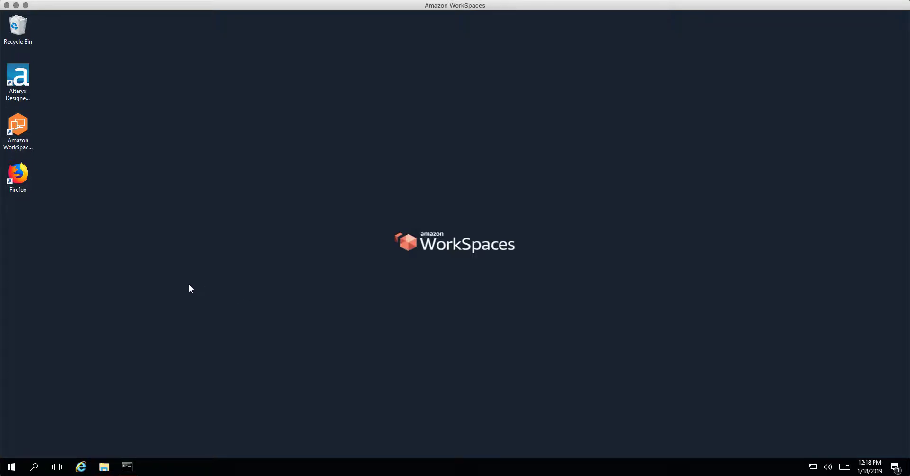
left_click(81, 467)
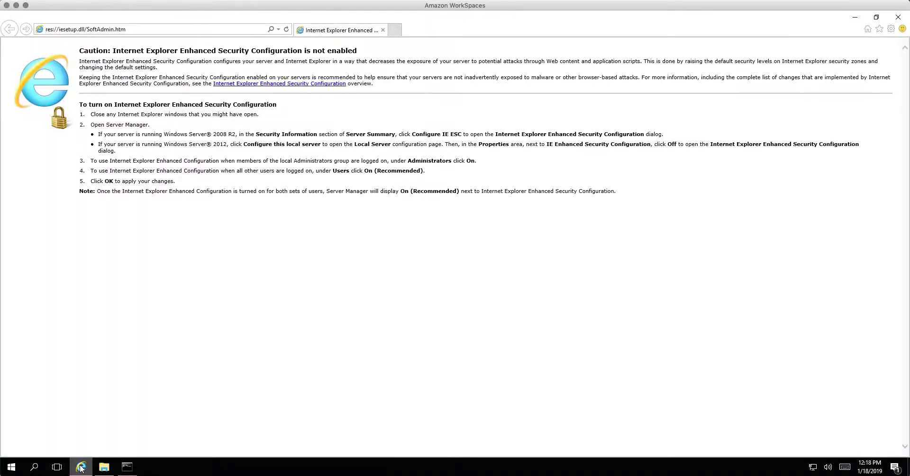
left_click_drag(173, 19, 247, 41)
left_click(206, 50)
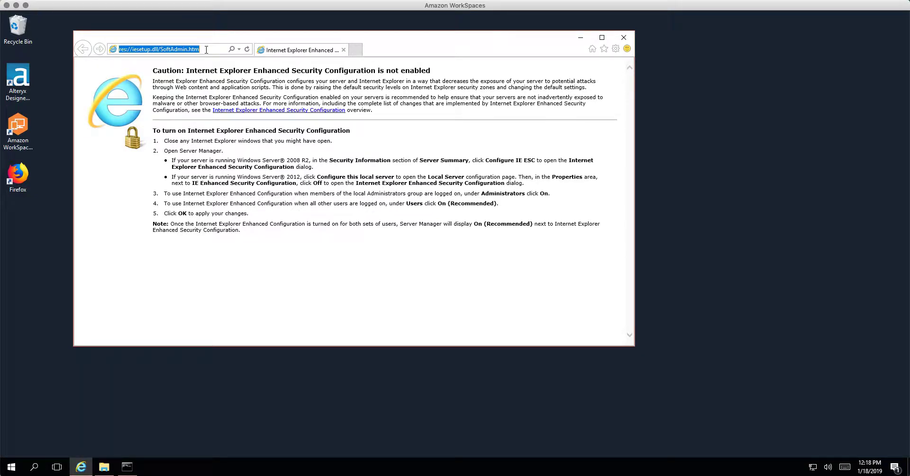
type("server")
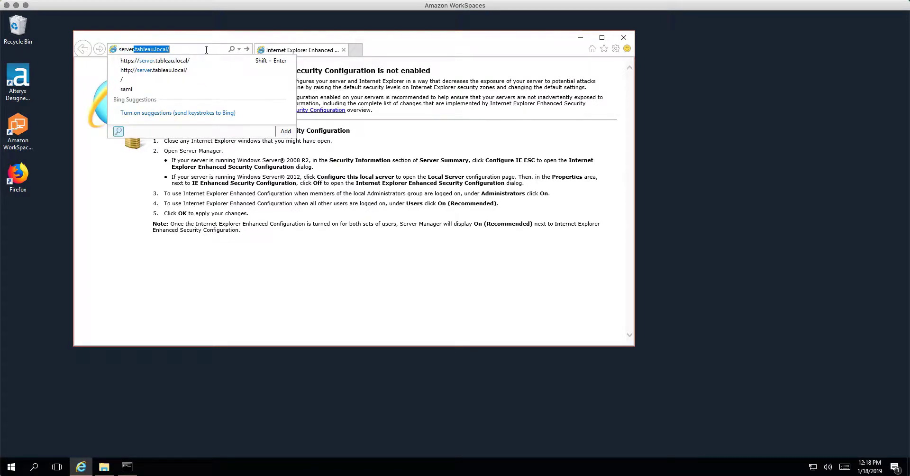
key("End")
left_click_drag(208, 36, 238, 44)
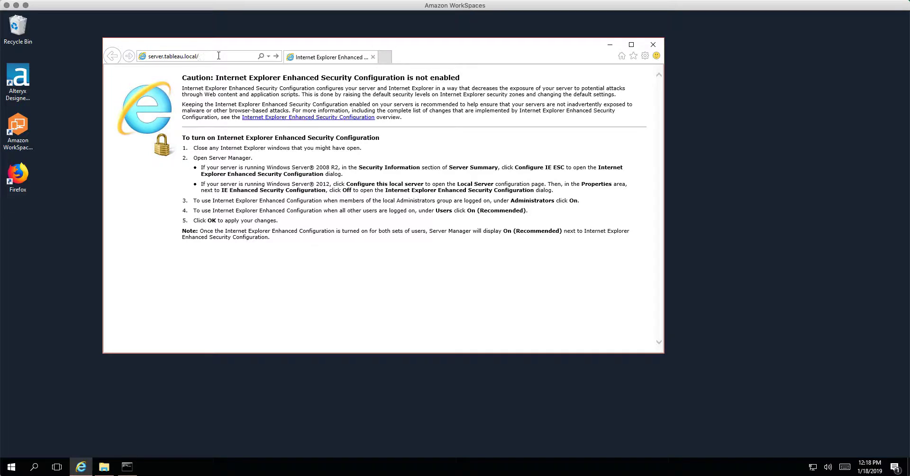
key("Return")
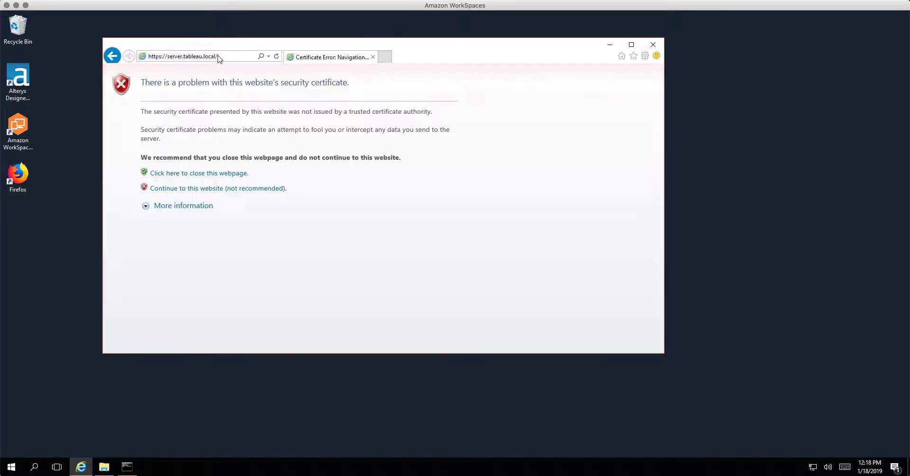
left_click(241, 189)
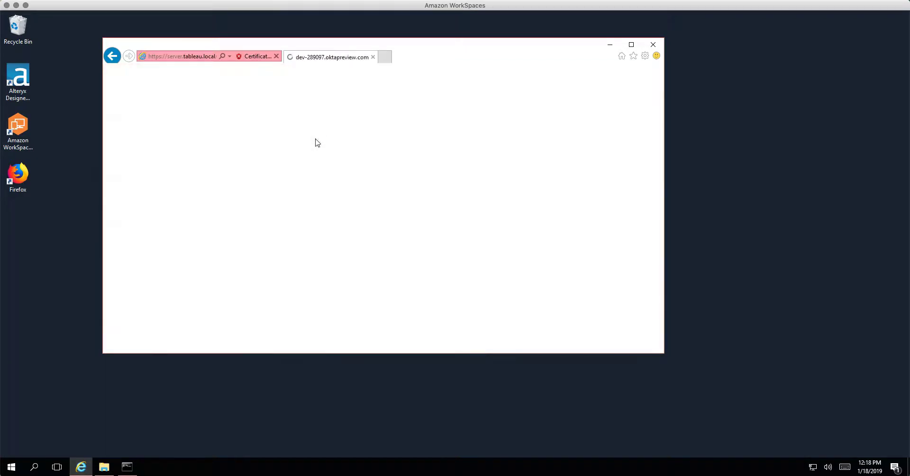
Step: Sign in to Okta with the administrator's e-mail and password, with Remember me ticked
left_click(343, 214)
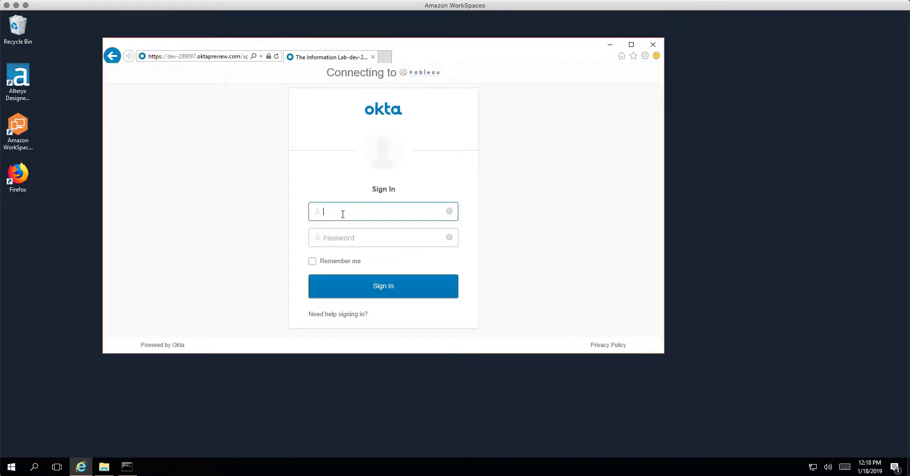
key("Tab")
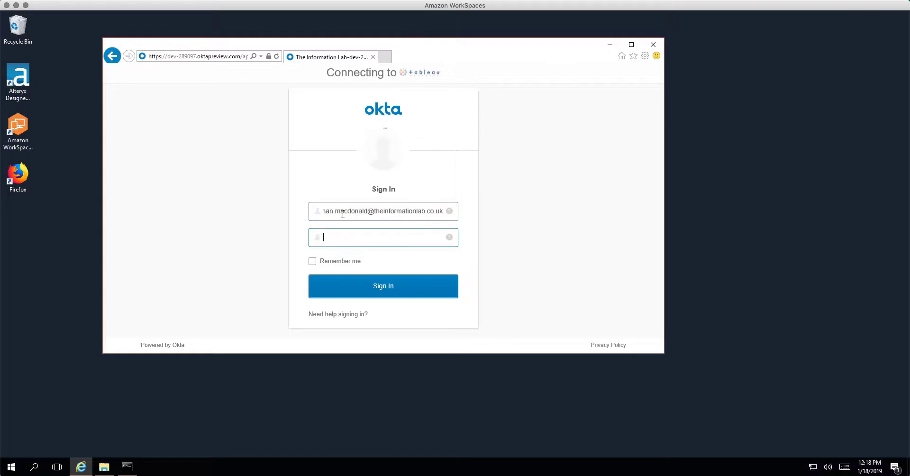
type("••••••••••••")
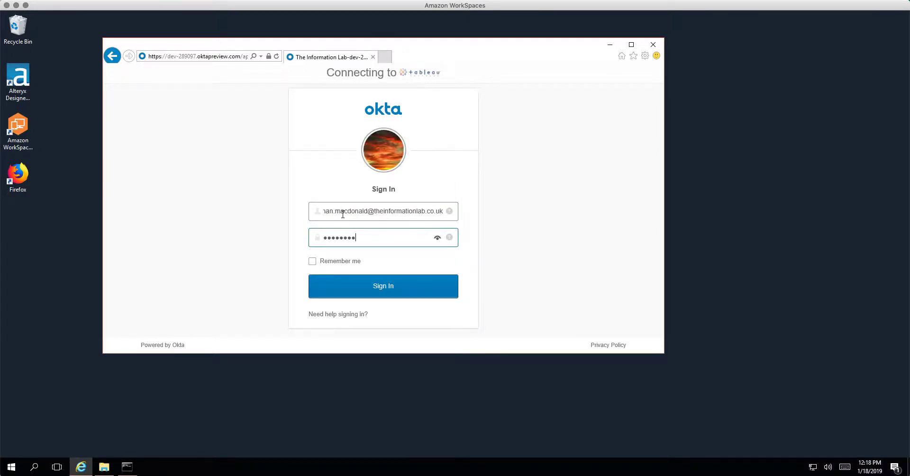
left_click(313, 261)
left_click(339, 282)
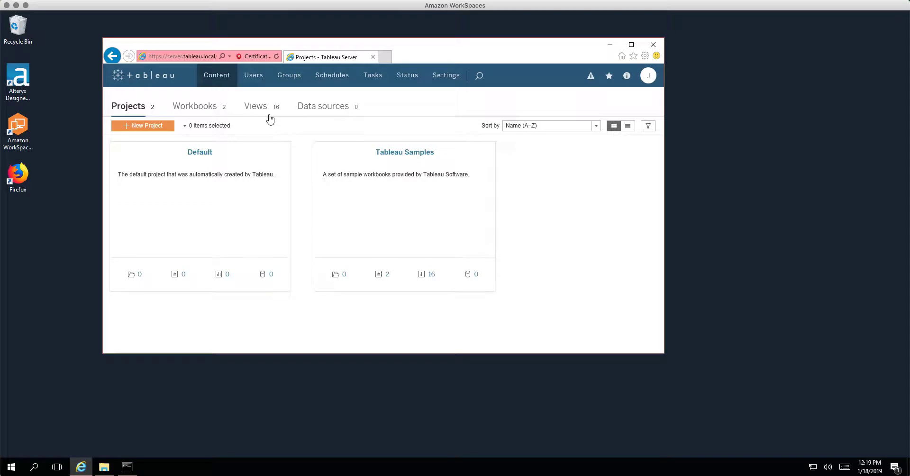
Step: Check the signed-in account's settings, then view the site's Users list
left_click(647, 76)
left_click(580, 110)
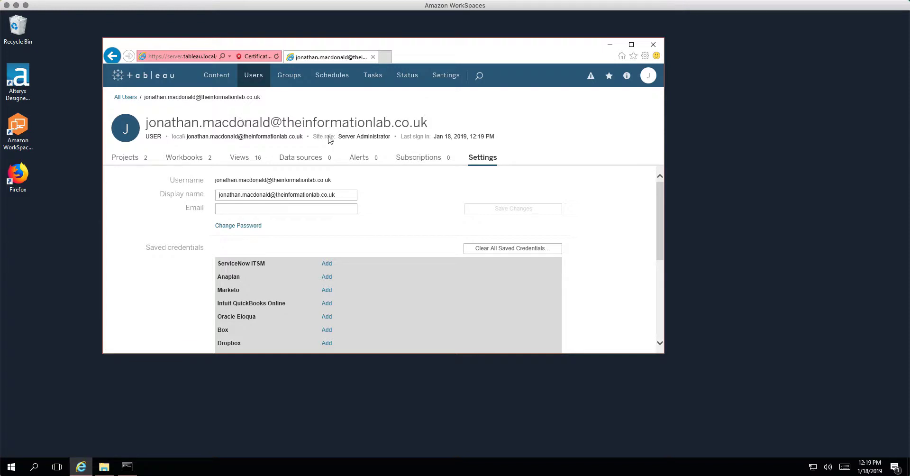
left_click(255, 78)
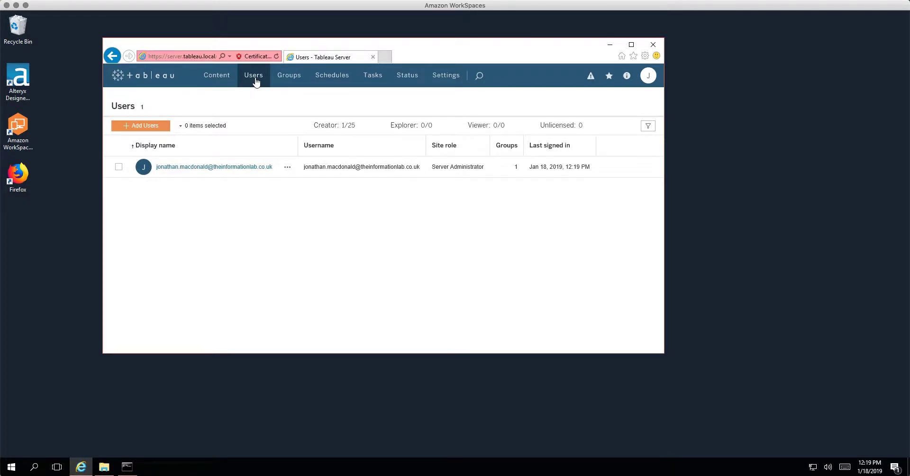
Step: Start a new user with username tableau_admin and display name 'Tableau Service Account'
left_click(147, 129)
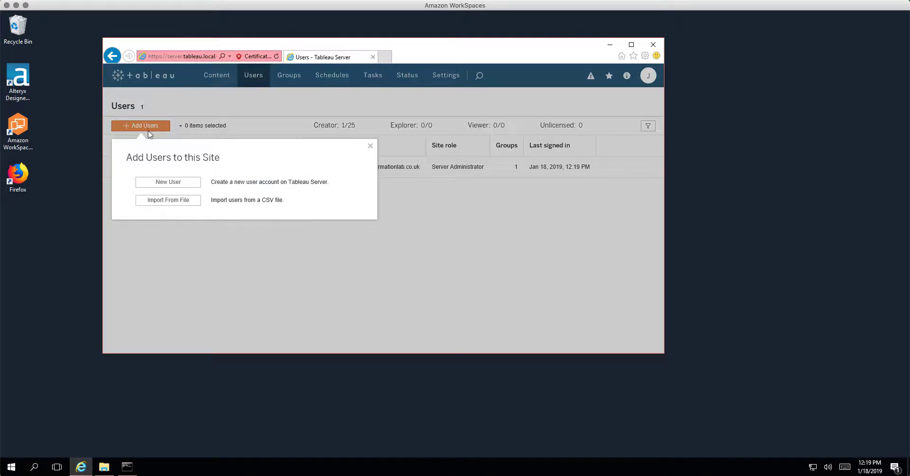
left_click(166, 183)
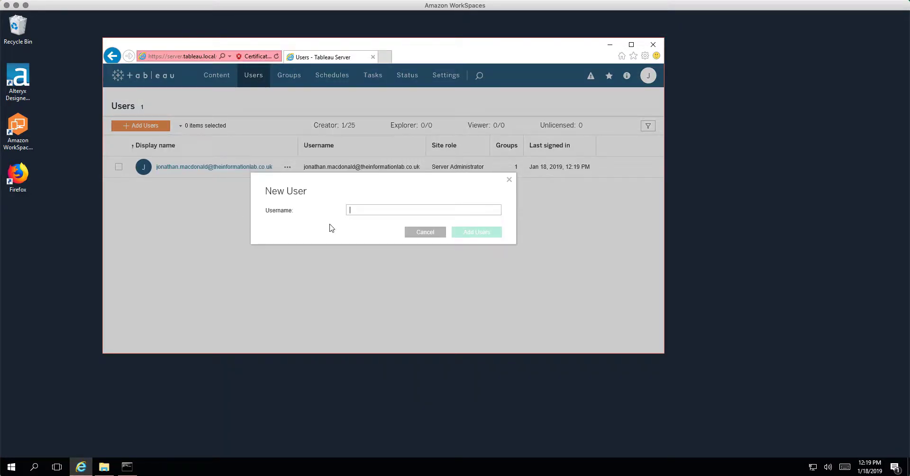
type("tableau_admin")
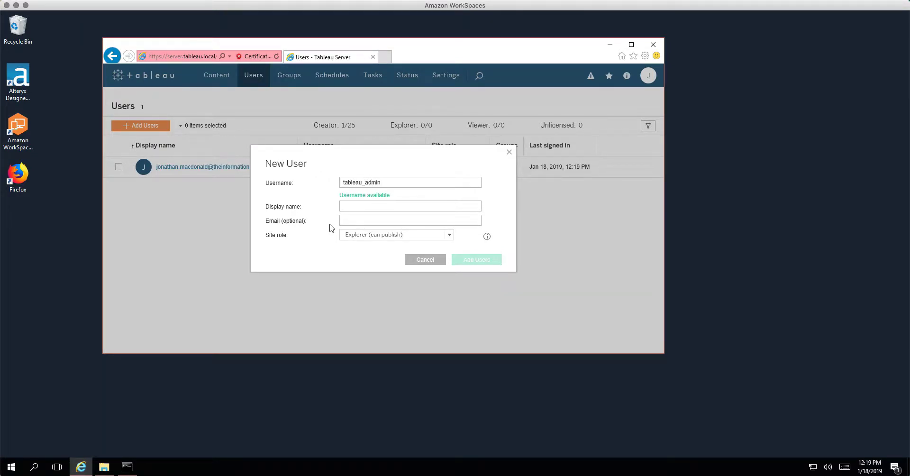
key("Tab")
type("Tableau ")
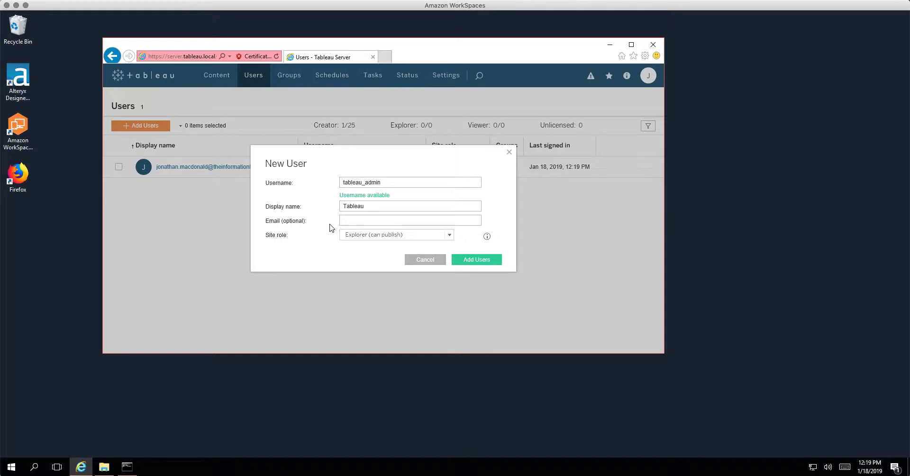
type("Server")
key("BackSpace")
type("ice Account")
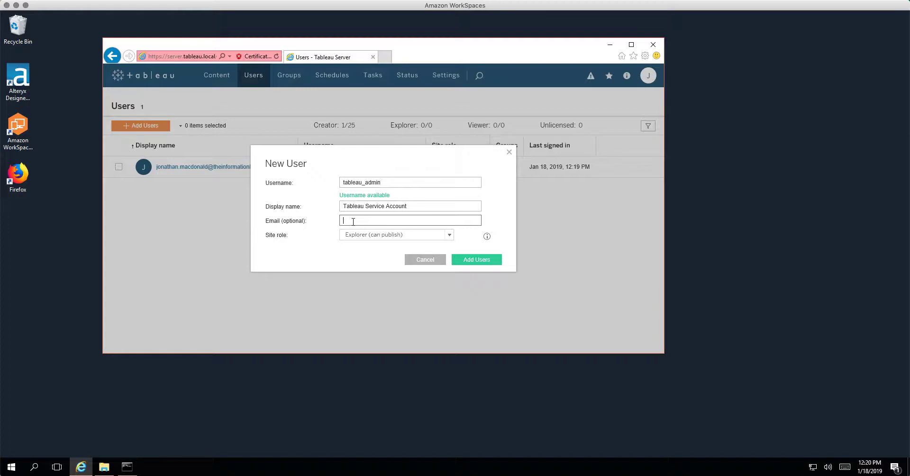
Step: Give the new user the Server Administrator site role and add it
left_click(353, 239)
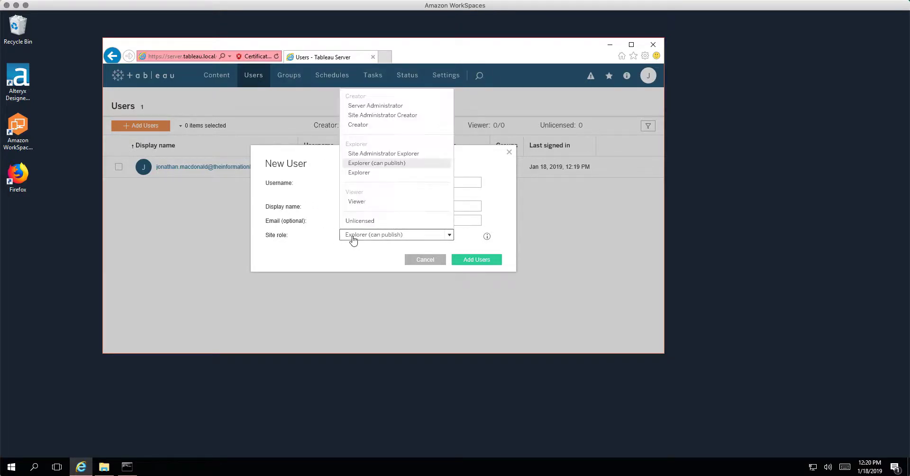
left_click(365, 105)
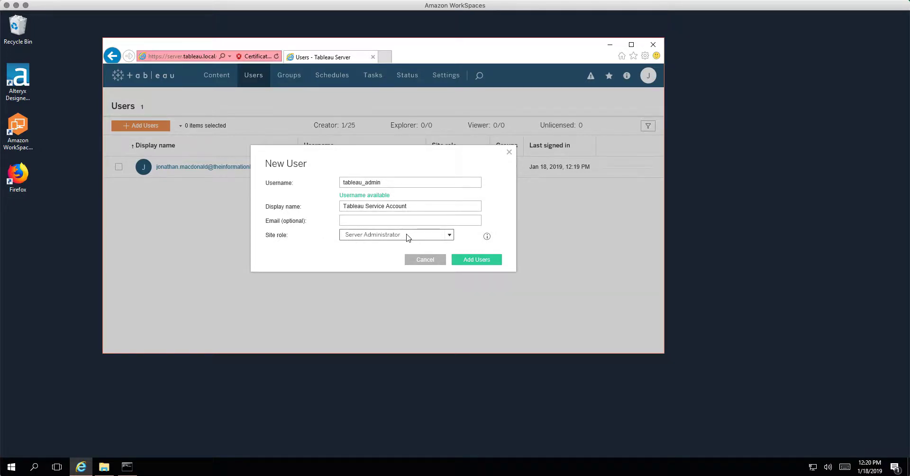
left_click(472, 260)
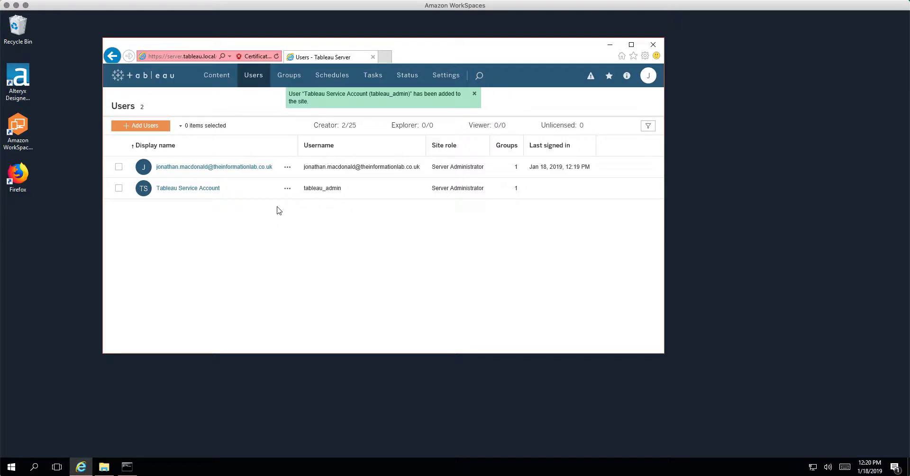
left_click(386, 58)
Step: Search 'okta login' and reach the Okta admin console as the administrator
type("okta")
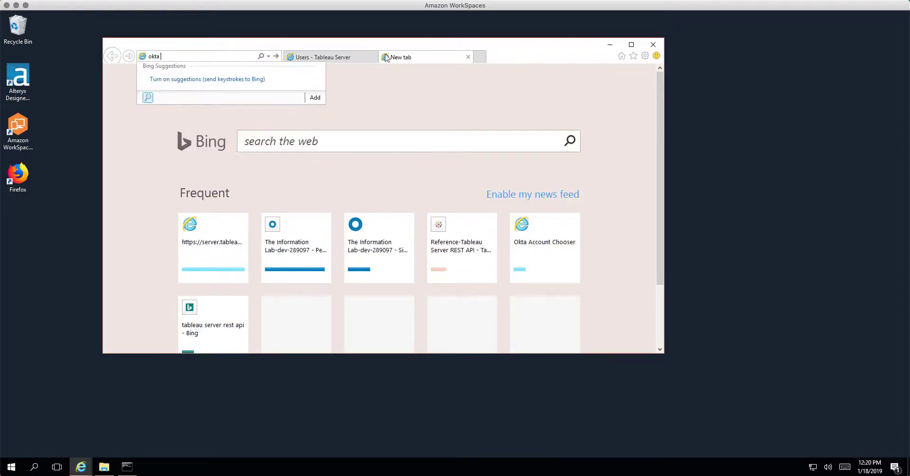
type(" login")
key("Return")
left_click(197, 152)
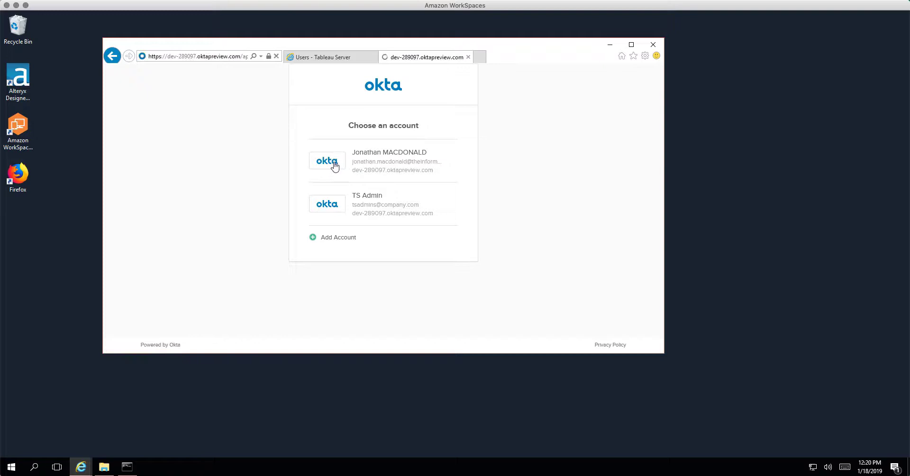
left_click(335, 166)
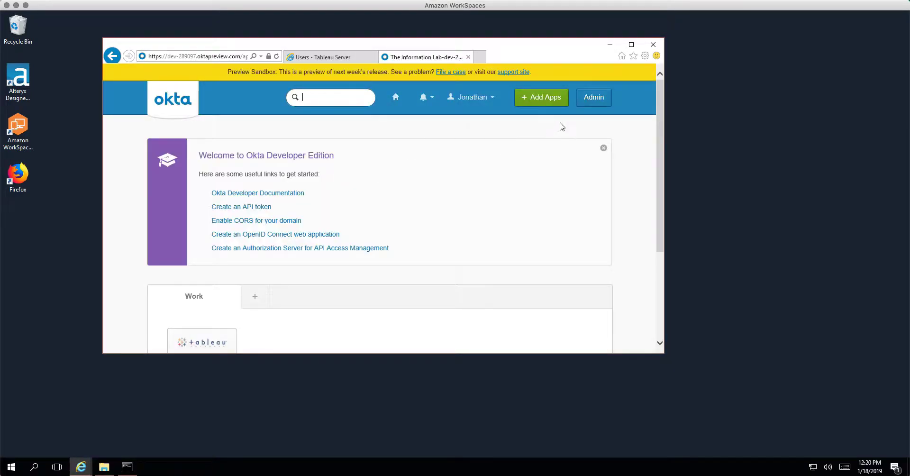
left_click(591, 99)
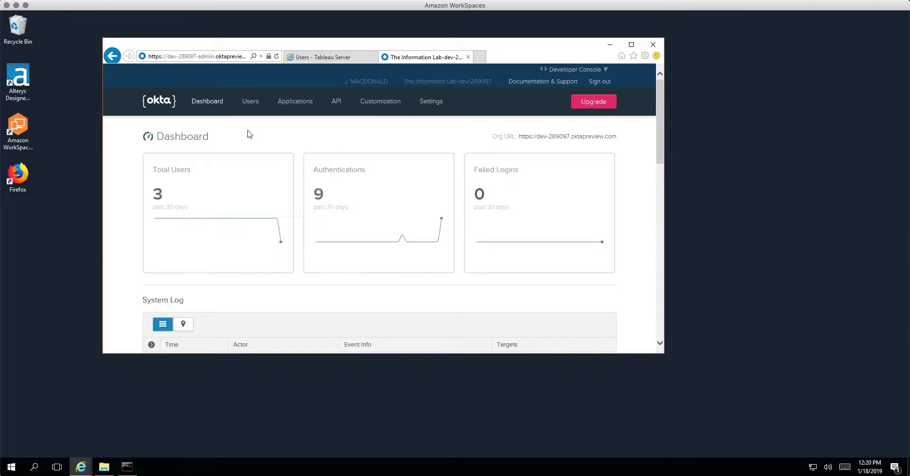
Step: Find the TS Admin assignment on the Tableau Server application and open that user's profile
left_click(293, 104)
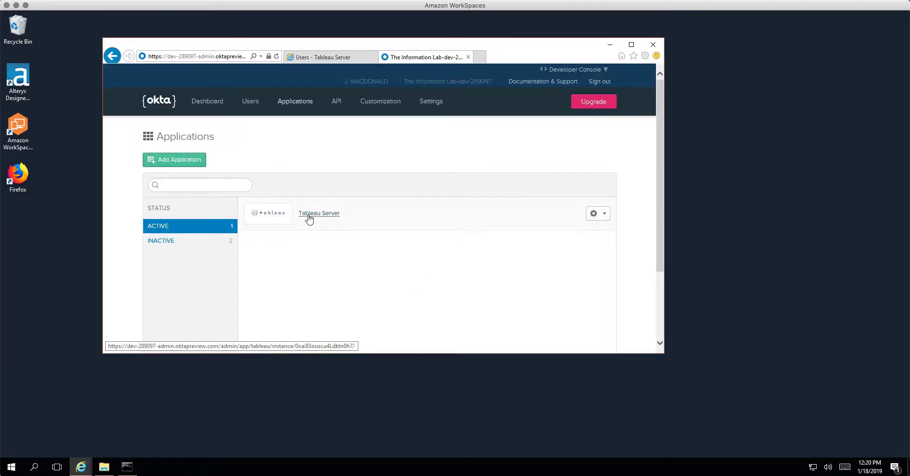
left_click(307, 217)
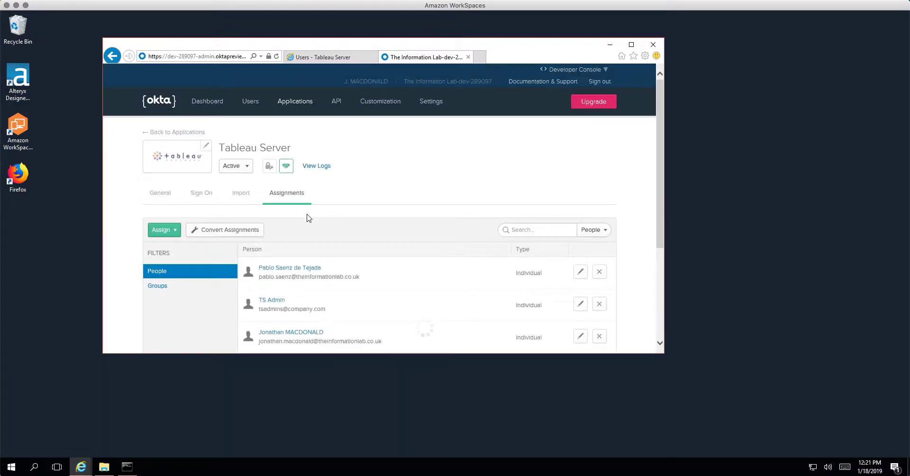
scroll(308, 218, "down", 3)
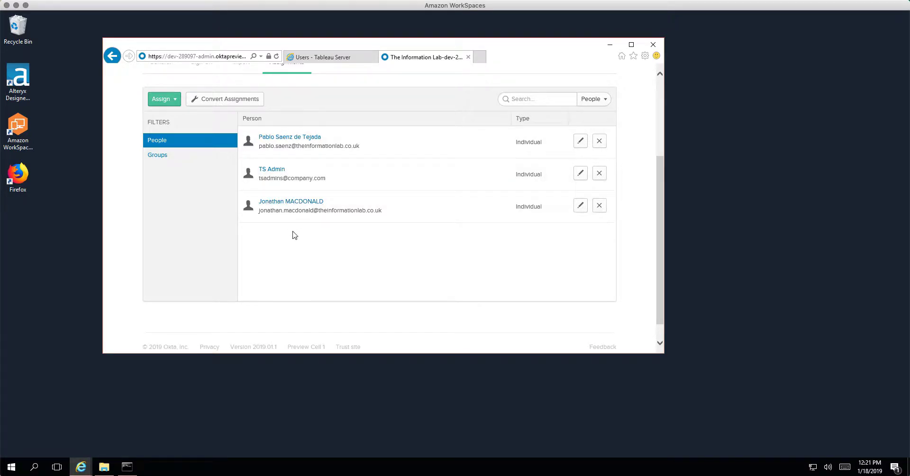
scroll(294, 235, "up", 2)
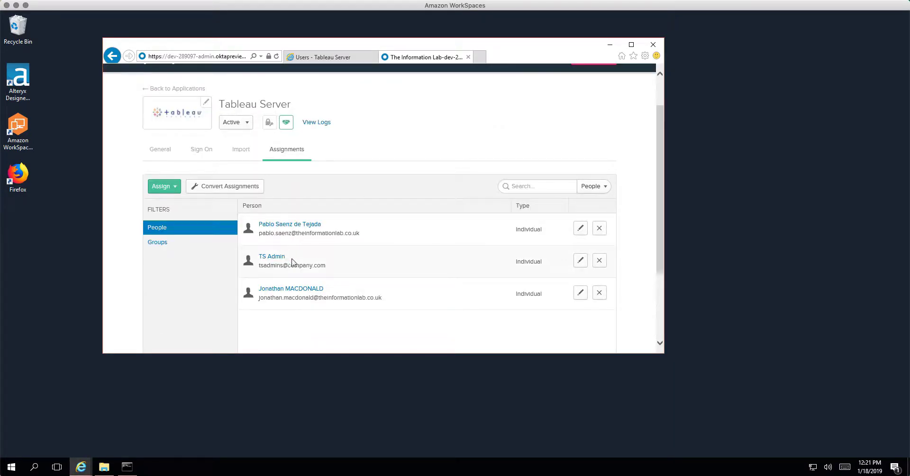
left_click_drag(259, 297, 402, 304)
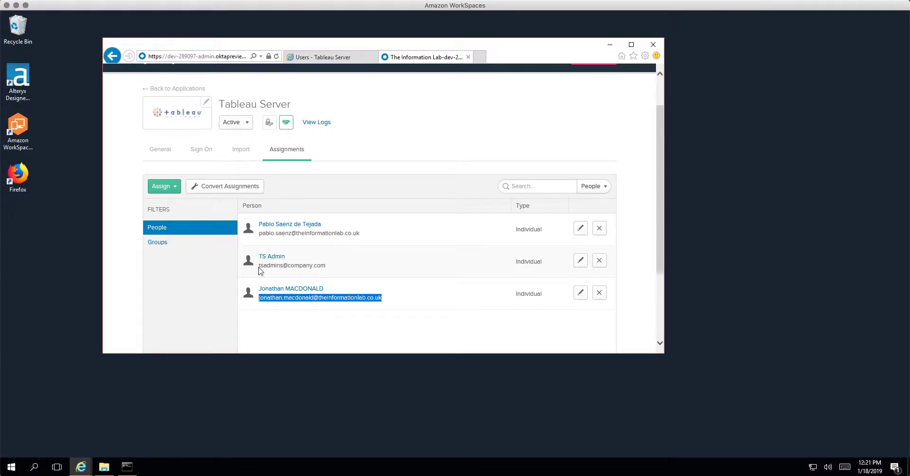
left_click_drag(258, 265, 323, 267)
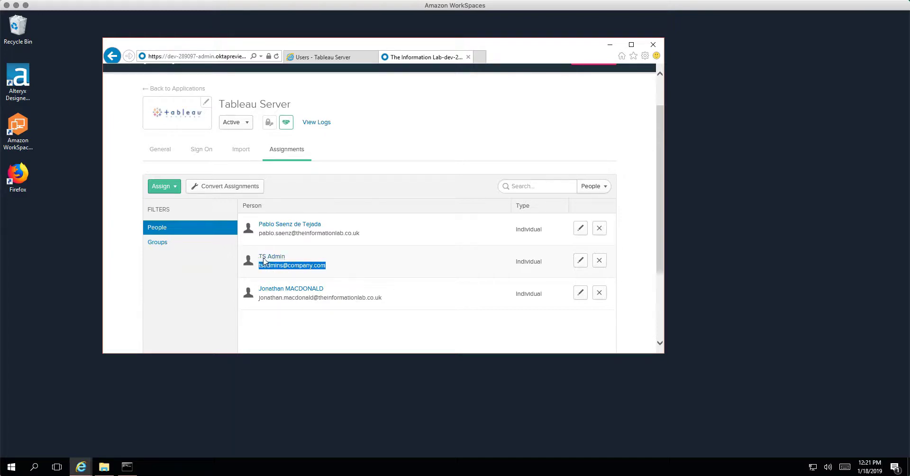
left_click(268, 258)
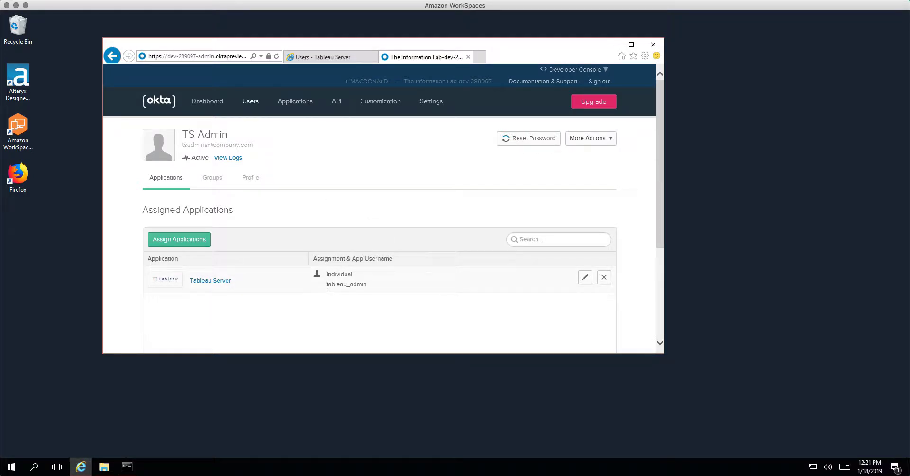
Step: Compare the tableau_admin app username with the Tableau Server users list, then close both tabs
left_click_drag(327, 285, 371, 284)
left_click(330, 58)
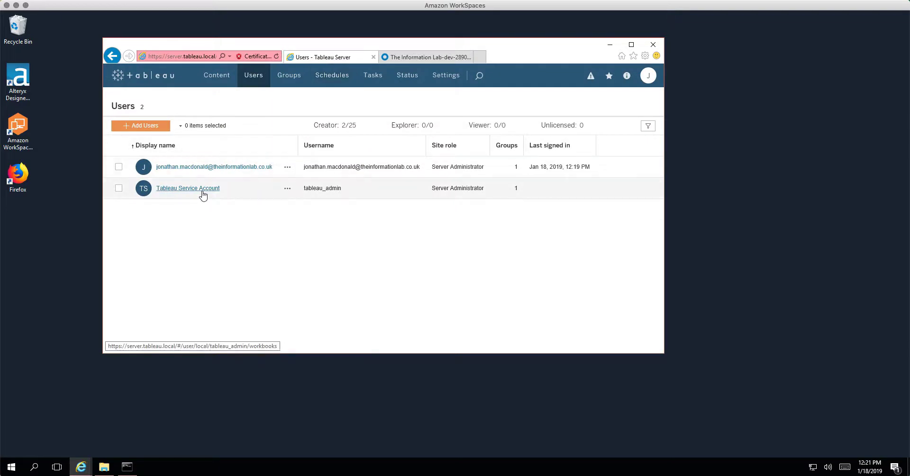
left_click(420, 57)
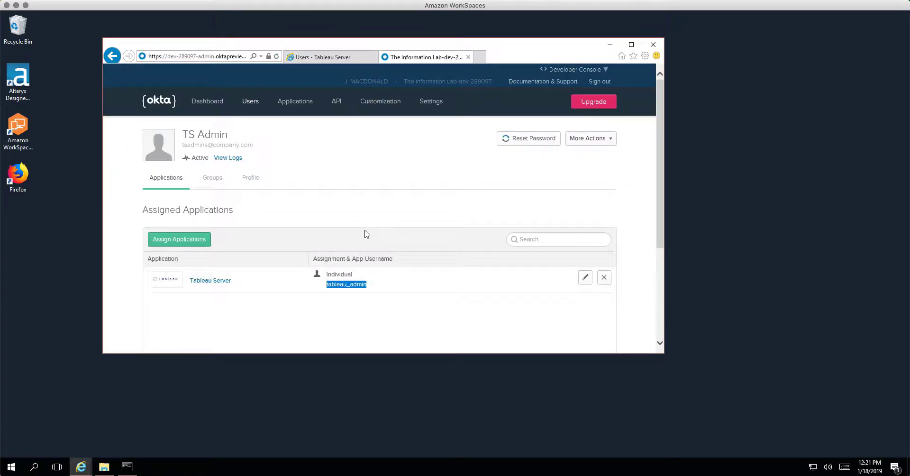
left_click(353, 221)
left_click_drag(403, 353, 404, 401)
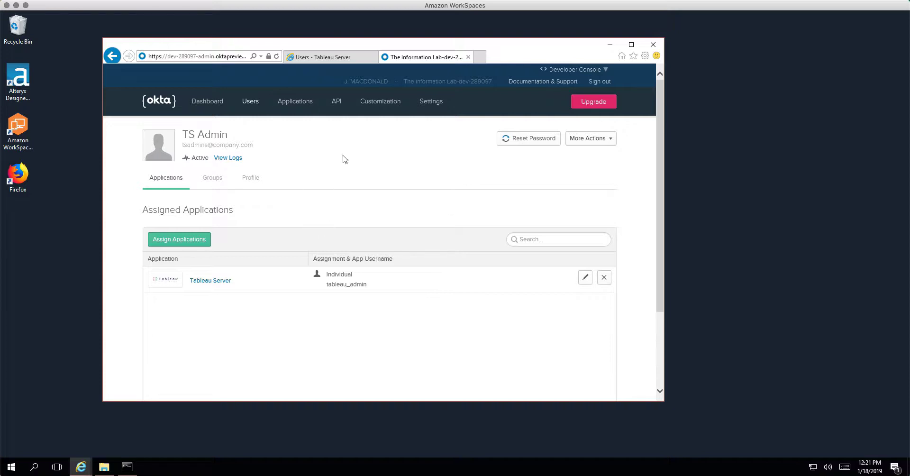
left_click(373, 58)
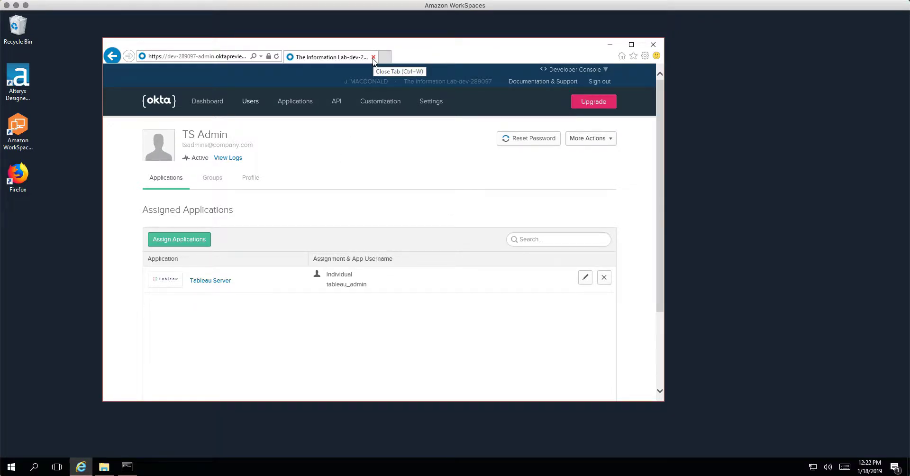
left_click(373, 57)
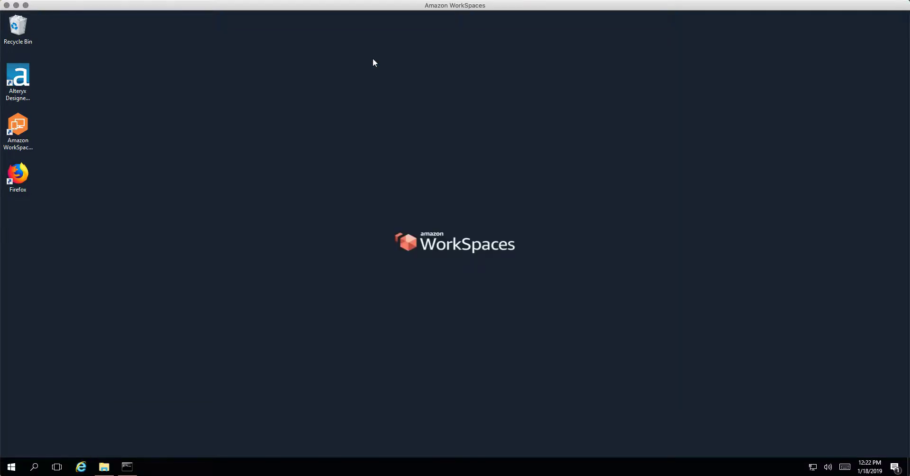
Step: Open server.tableau.local in Firefox without the :8850/login port and path
double_click(14, 170)
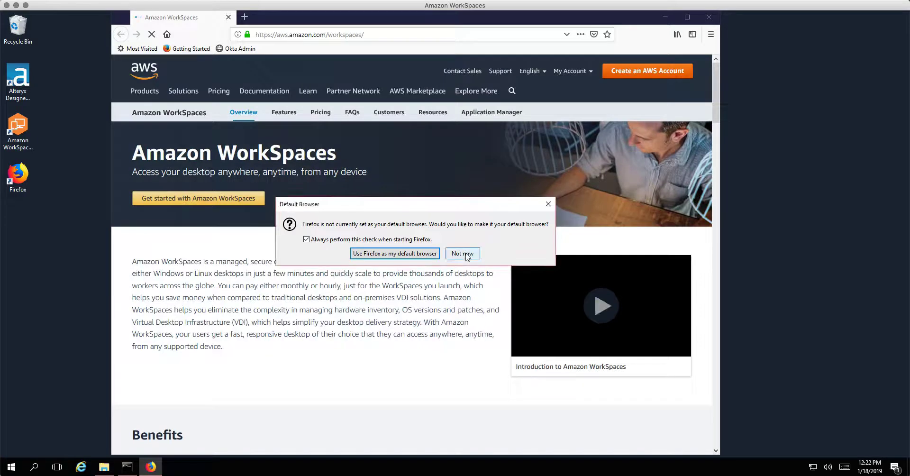
left_click(462, 254)
left_click(307, 34)
type("server")
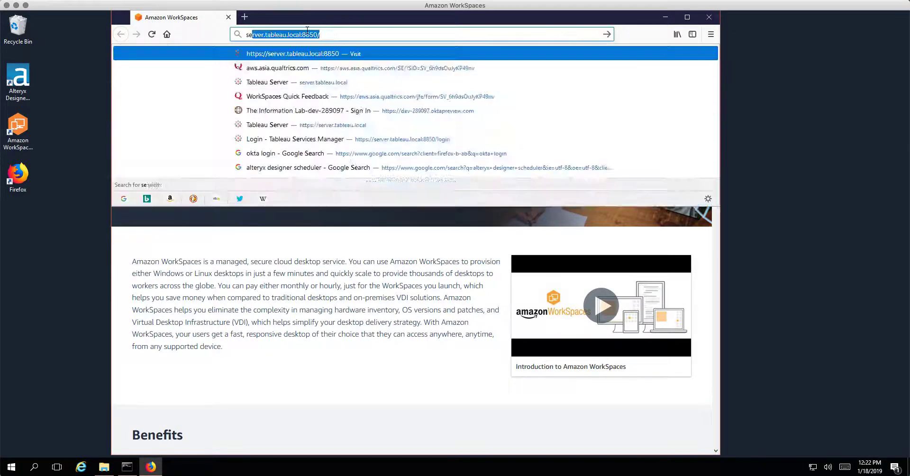
type(".tableau.loca")
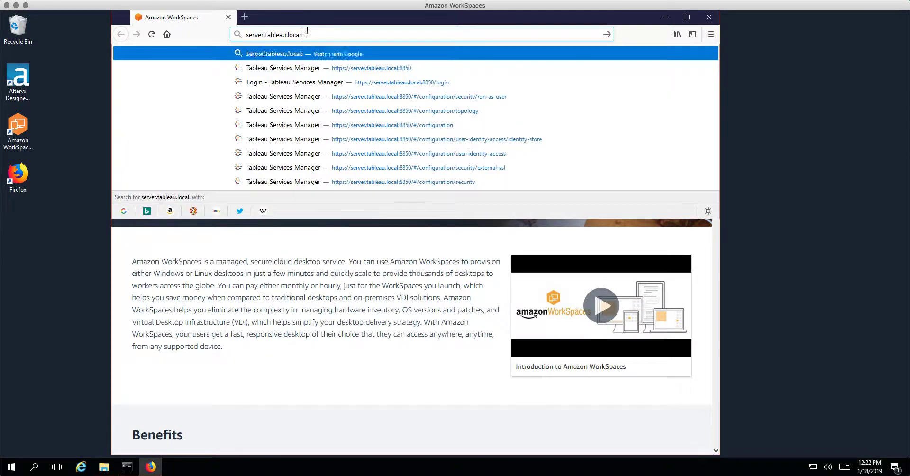
type("l")
key("Return")
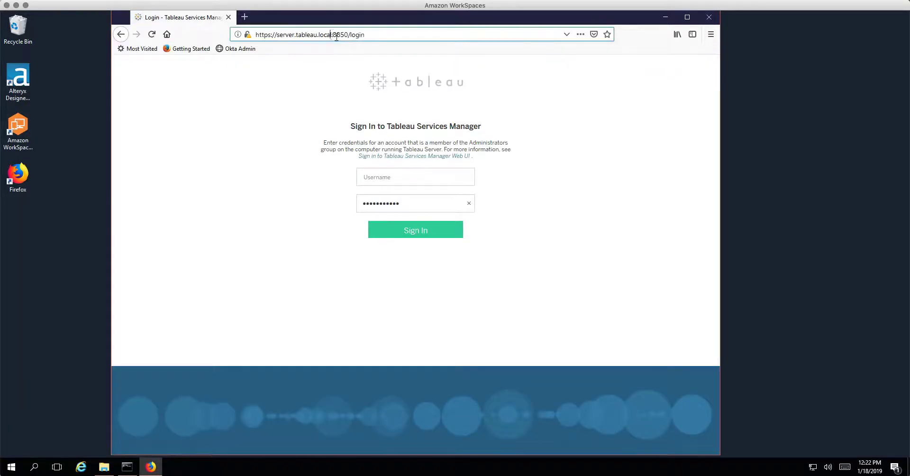
left_click_drag(330, 35, 393, 37)
key("BackSpace")
key("Return")
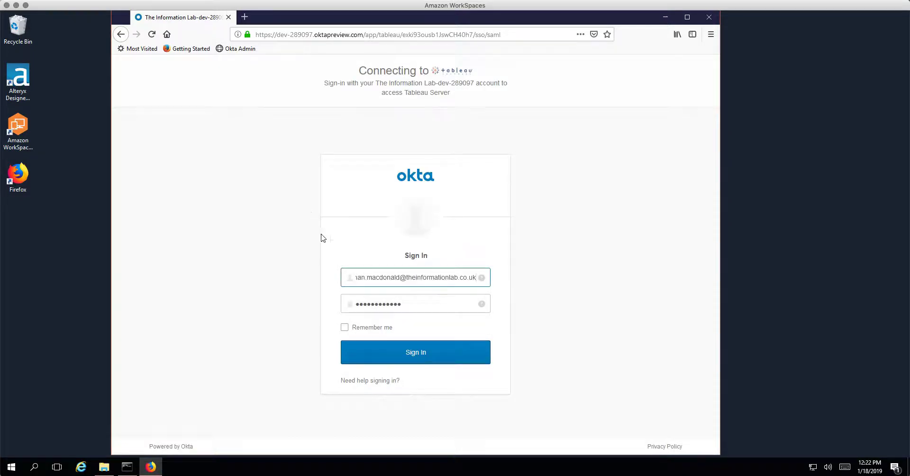
Step: Sign in to Okta with the service account's e-mail and password, declining to save the login
left_click(374, 279)
triple_click(374, 279)
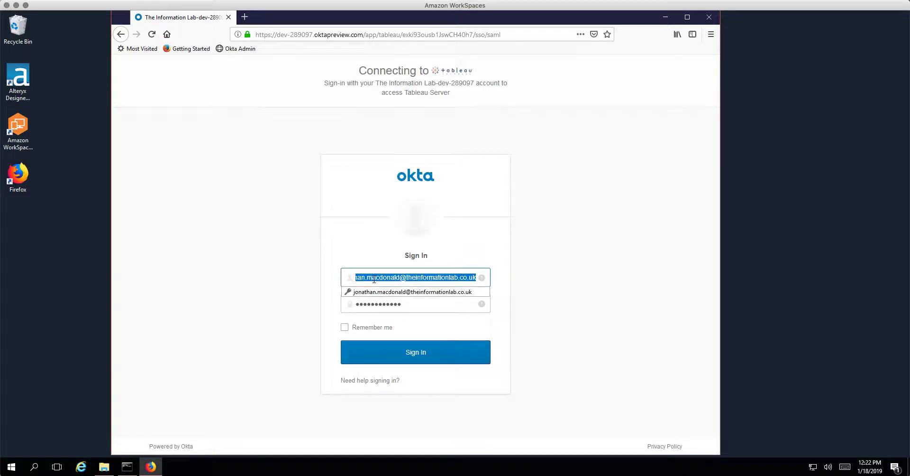
type("tsadmins")
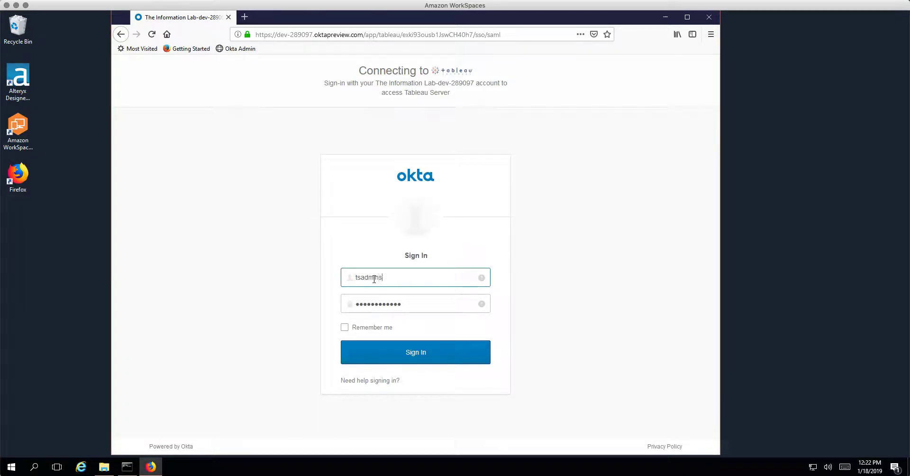
type("@company.com")
key("Tab")
type("••••••••••")
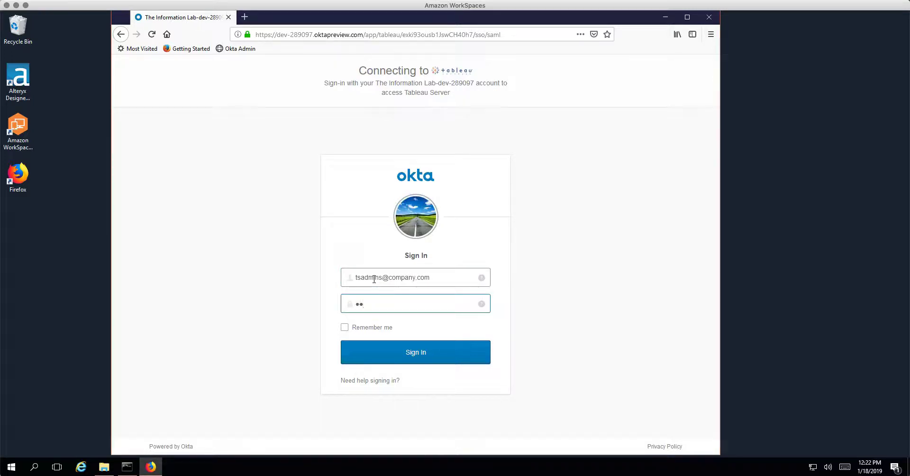
key("Return")
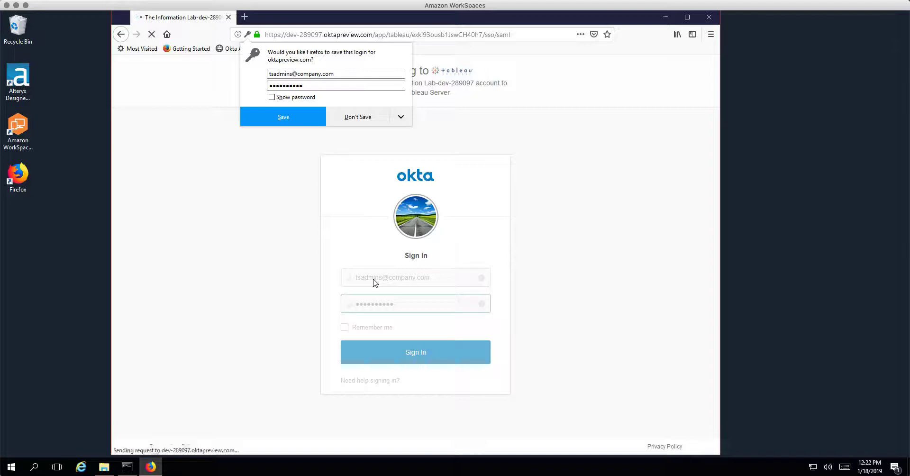
left_click(359, 117)
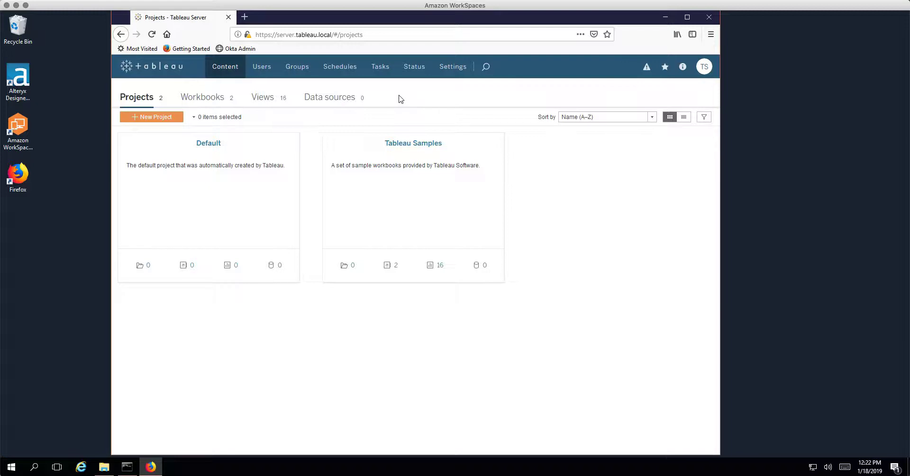
left_click(703, 71)
Step: Open My Account Settings and verify the Tableau Service Account display name and tableau_admin username
left_click(660, 103)
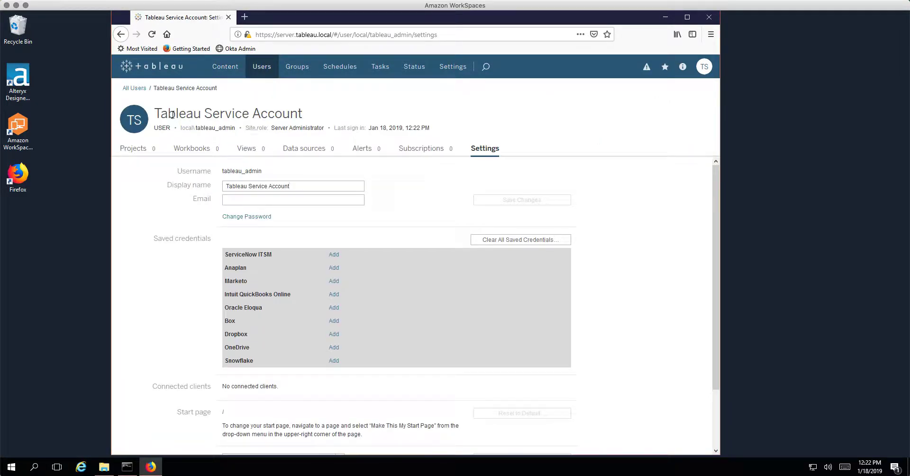
left_click_drag(155, 118, 313, 118)
left_click(313, 119)
left_click_drag(223, 170, 262, 174)
left_click(189, 303)
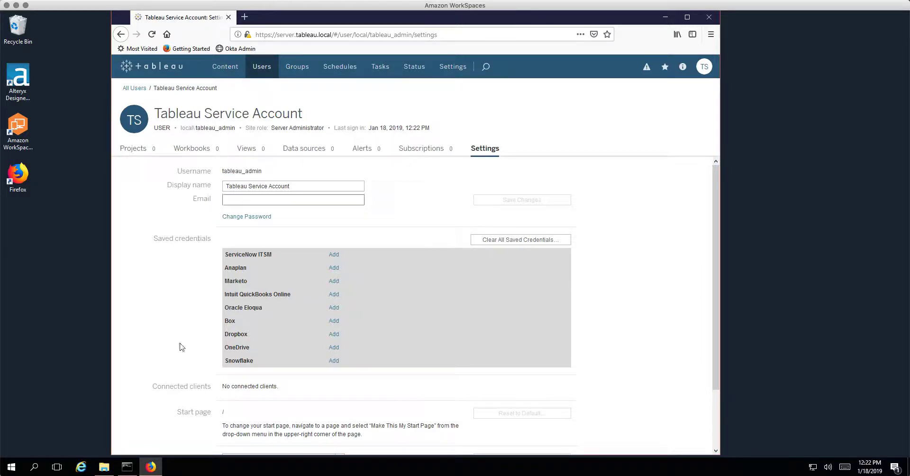
Step: Bring the Command Prompt forward and run tabcmd to show its help
left_click(127, 467)
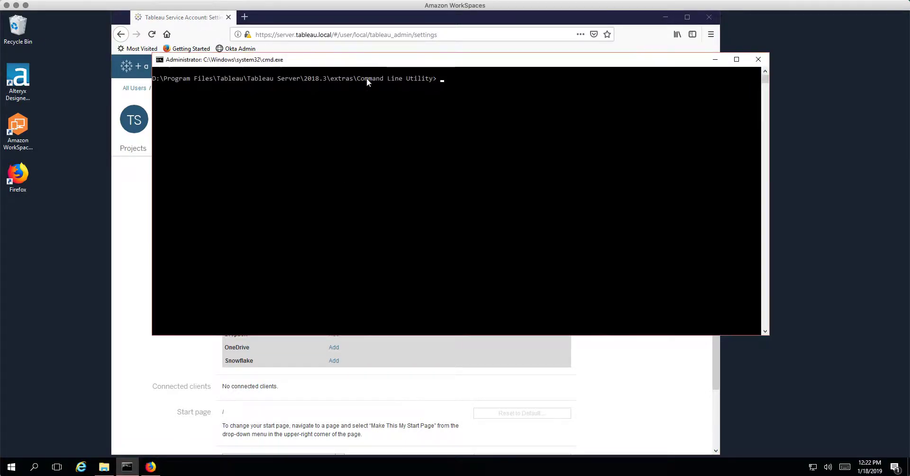
left_click_drag(373, 60, 342, 167)
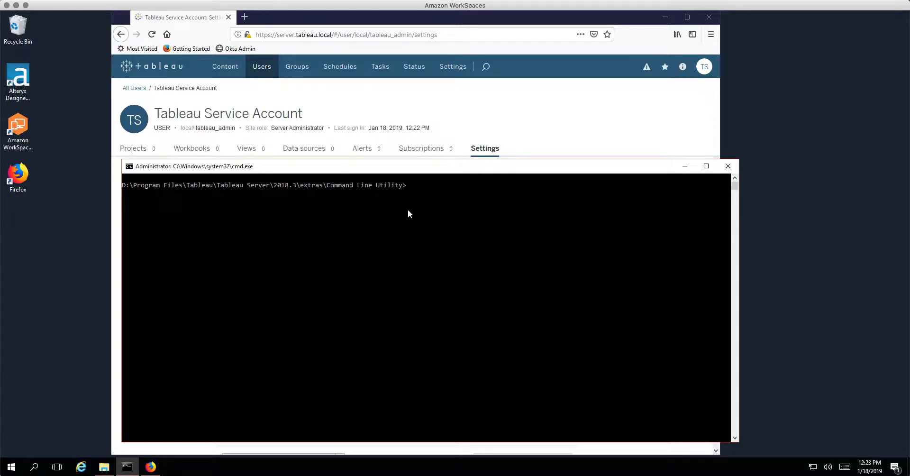
type("tabcmd")
key("Return")
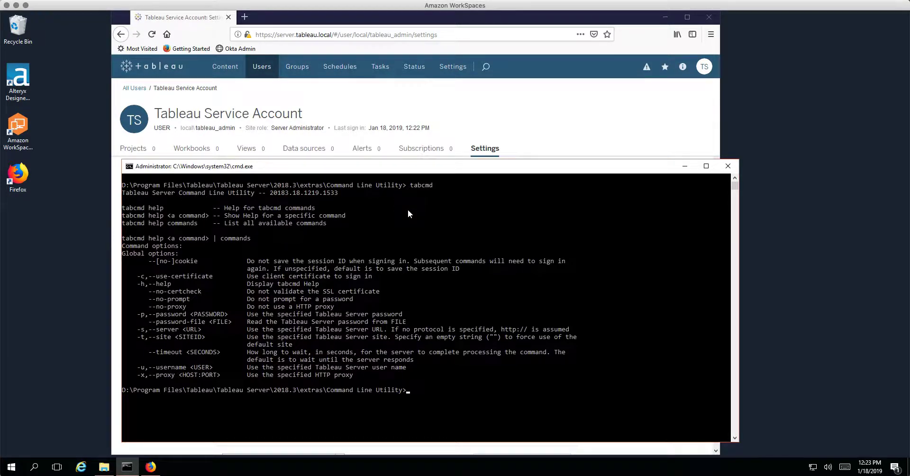
type("cls")
key("Return")
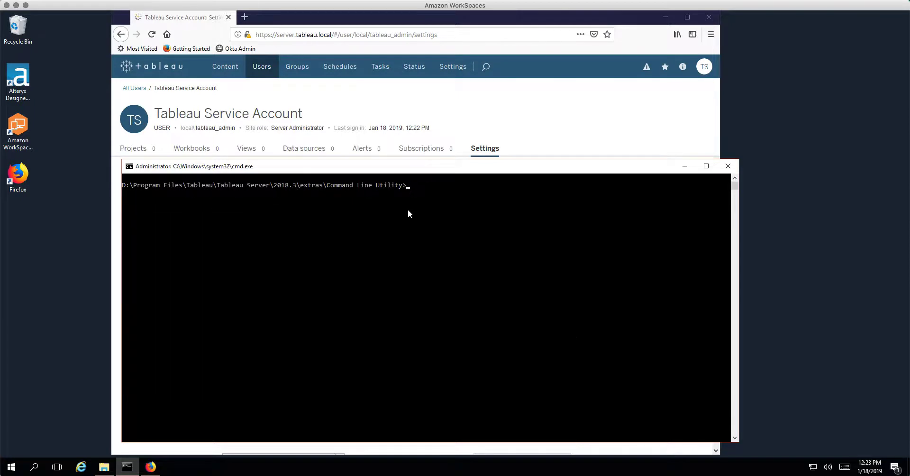
type("tabcmd login -s https://server.tableau.")
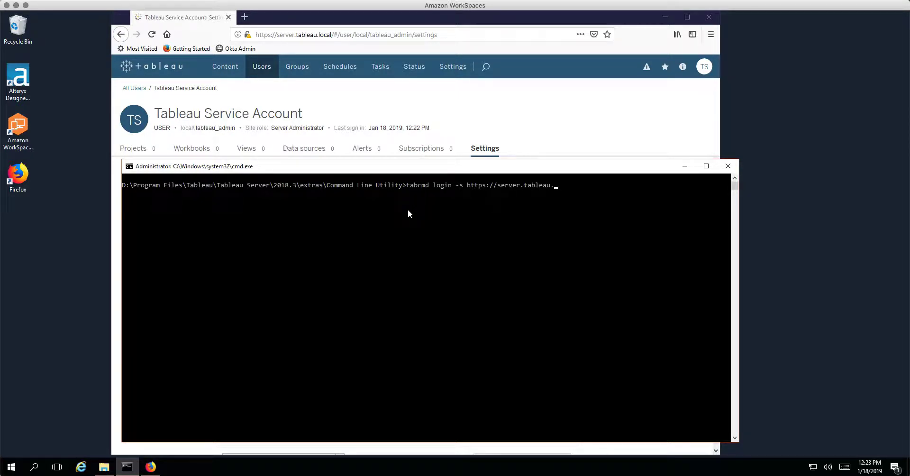
type("local -u tableau_admin --")
type("no-certcheck")
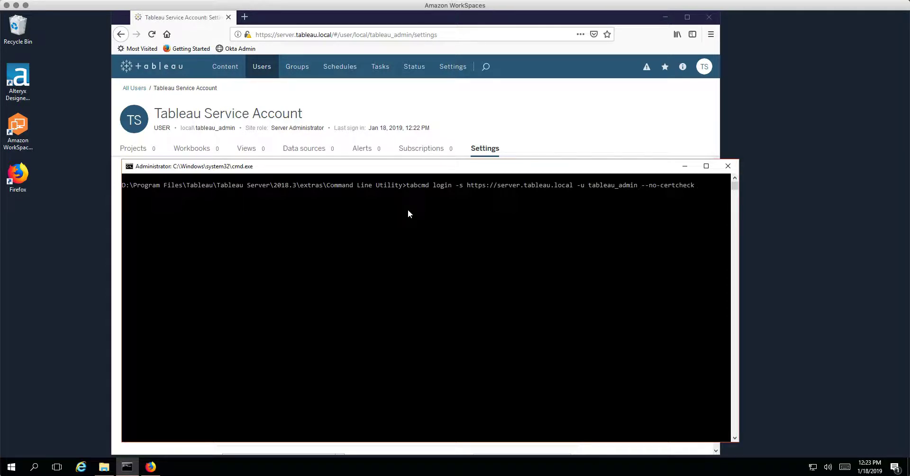
key("Return")
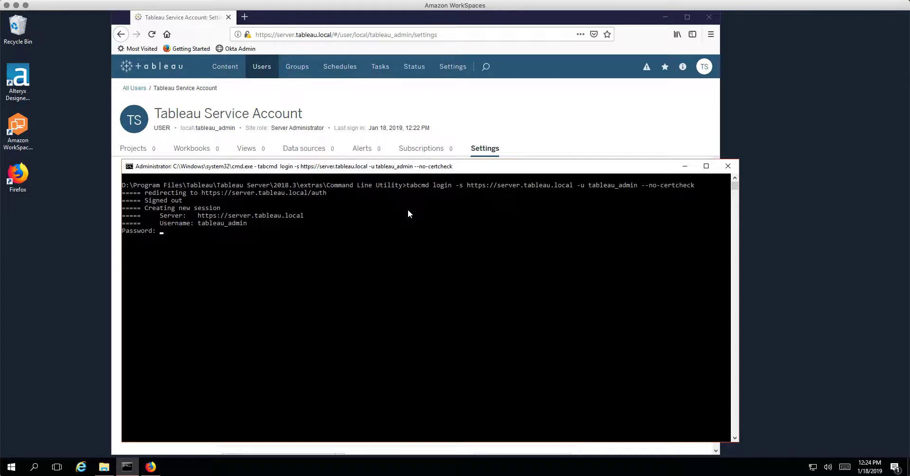
Step: Submit the password for the tabcmd login as tableau_admin, which is rejected with errorCode=16
key("Return")
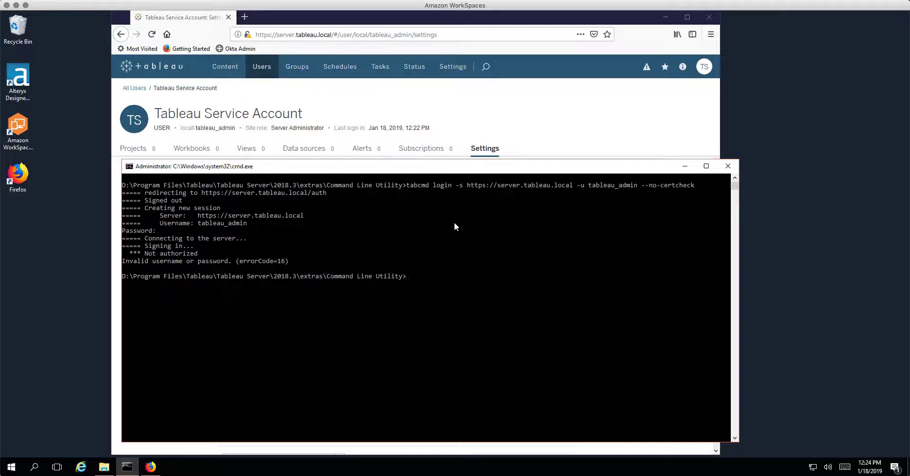
Step: On tableau_admin's account settings, open Change Password and enter the new password twice
left_click(343, 93)
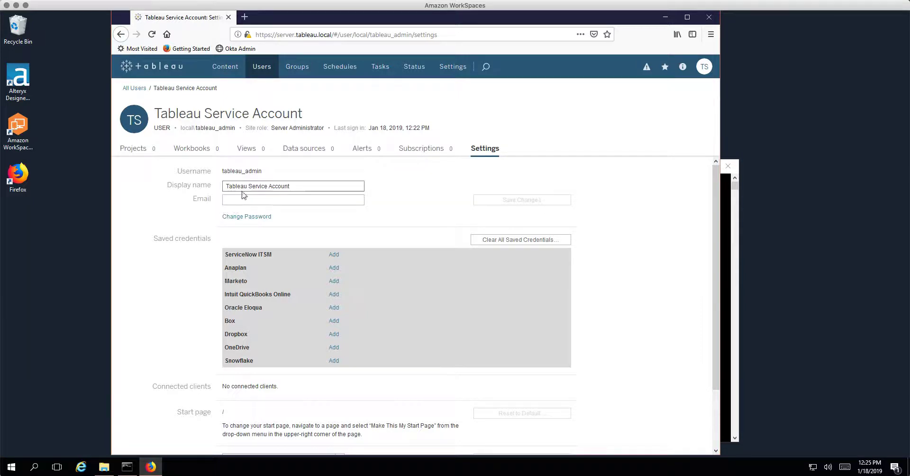
left_click(257, 218)
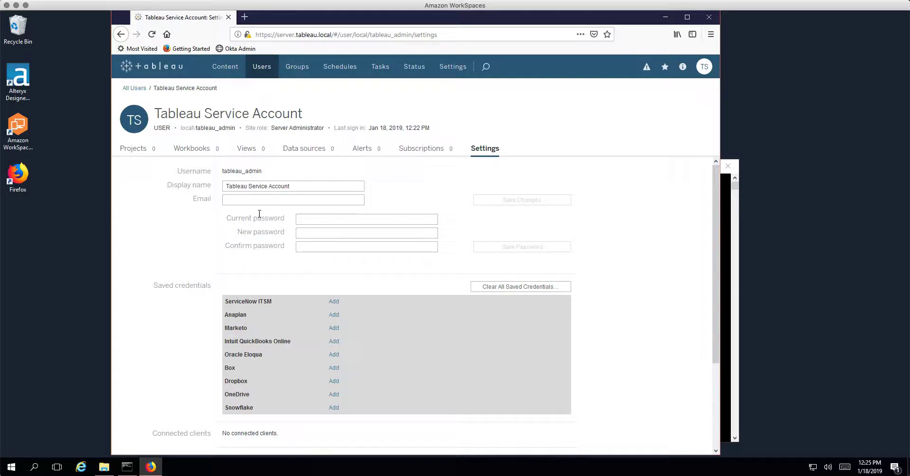
left_click(704, 67)
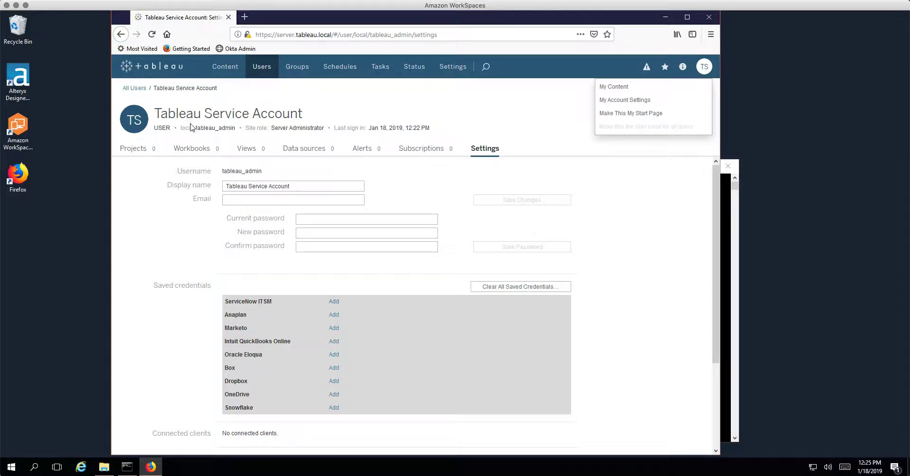
left_click(301, 219)
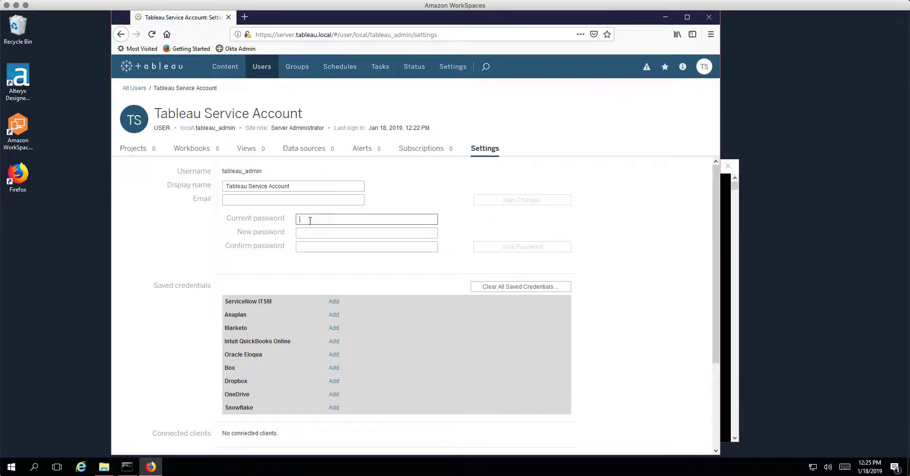
left_click(308, 232)
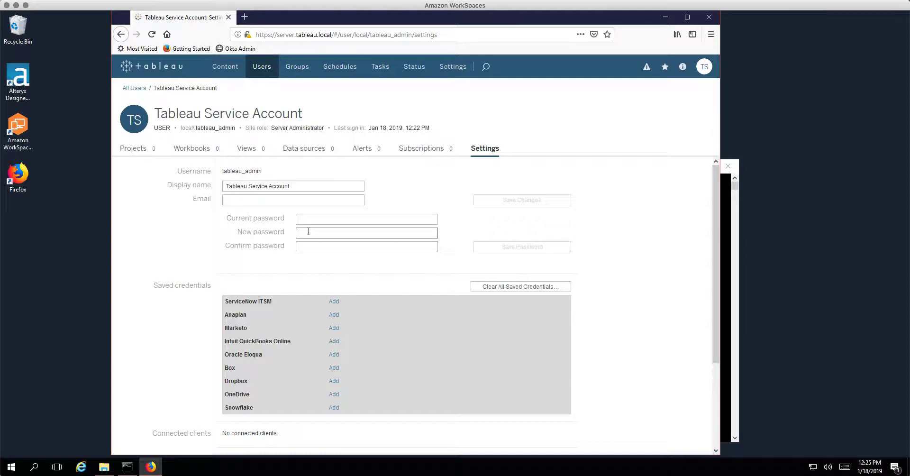
type("••••••••••")
key("Tab")
type("••••")
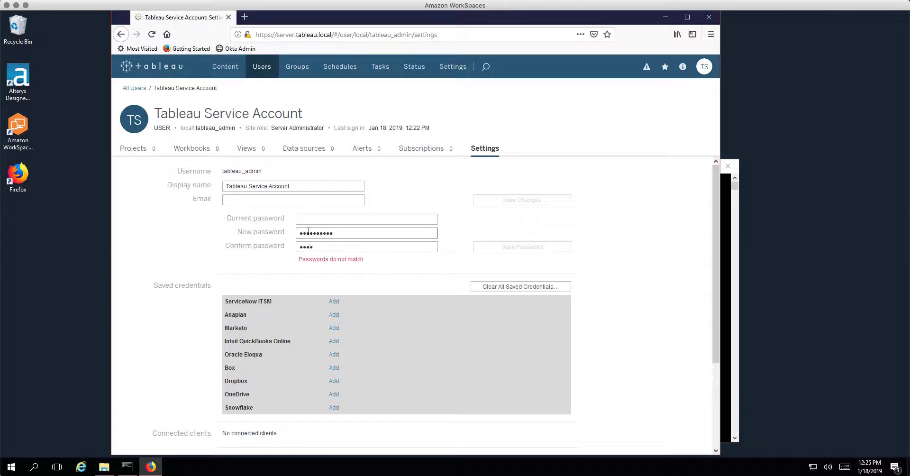
type("••••••")
left_click_drag(501, 247, 514, 246)
Step: Enter the current password and save, dismiss the 'old password is incorrect' error, and close Firefox
left_click(333, 220)
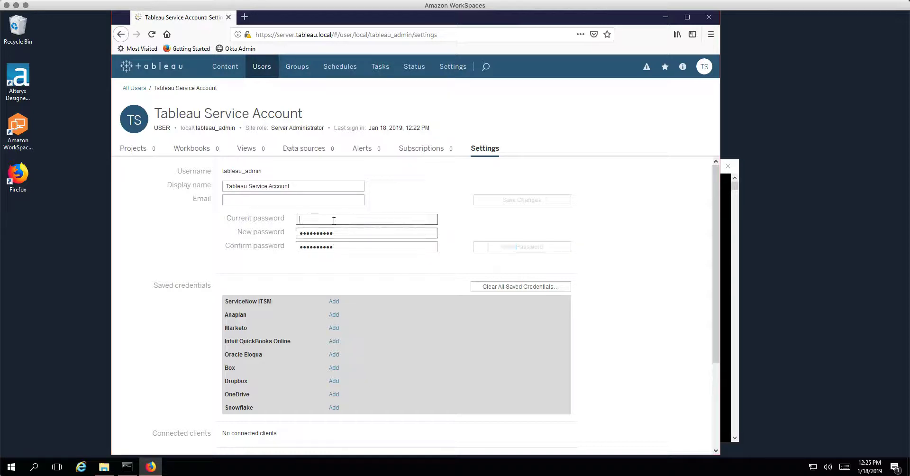
type("••••")
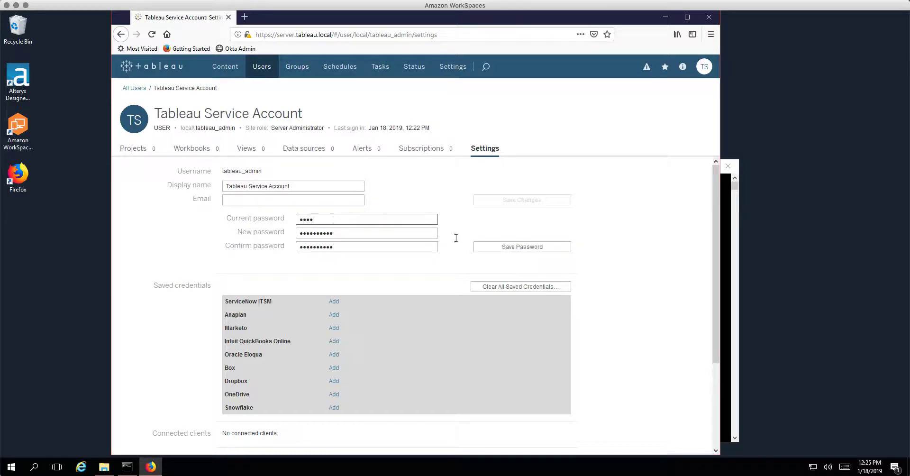
left_click(506, 246)
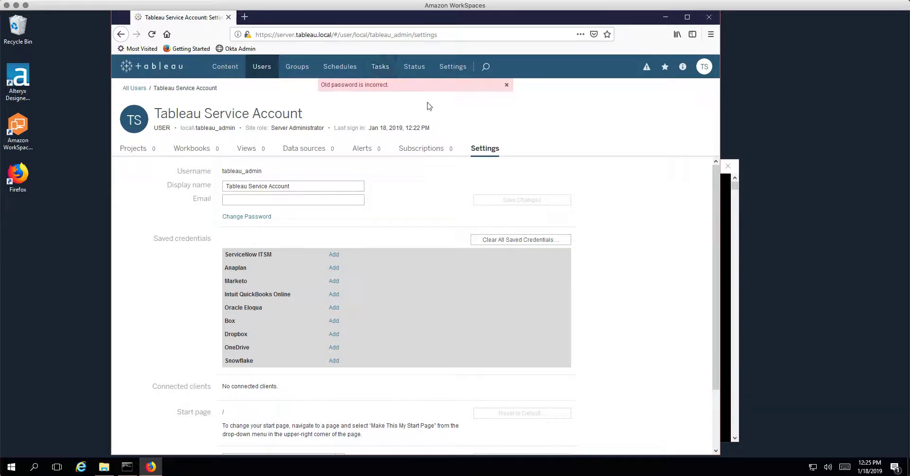
left_click(506, 85)
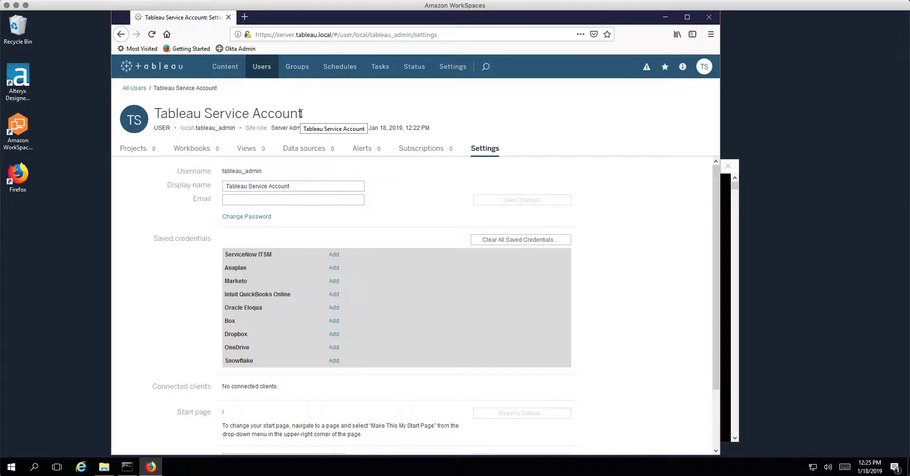
left_click(228, 18)
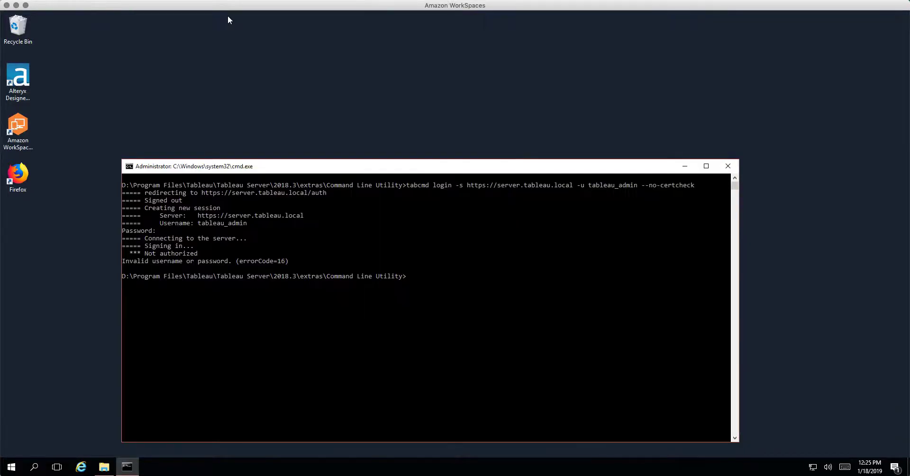
left_click(81, 466)
left_click(222, 57)
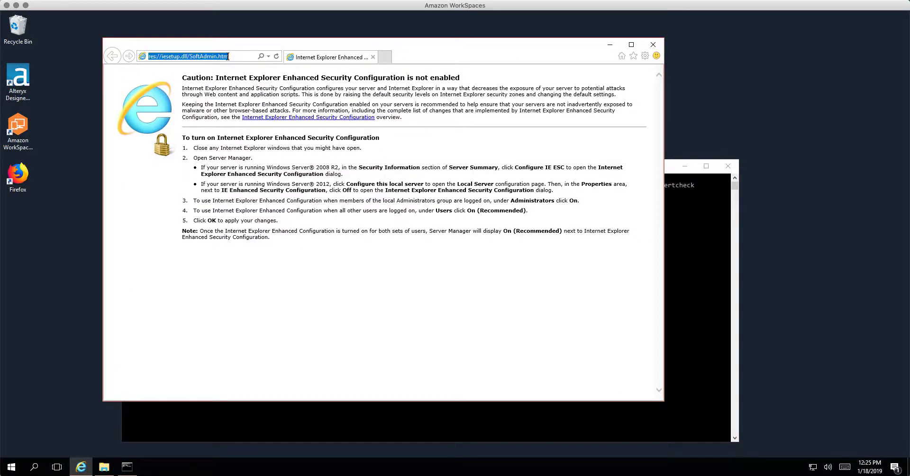
type("htt")
key("Return")
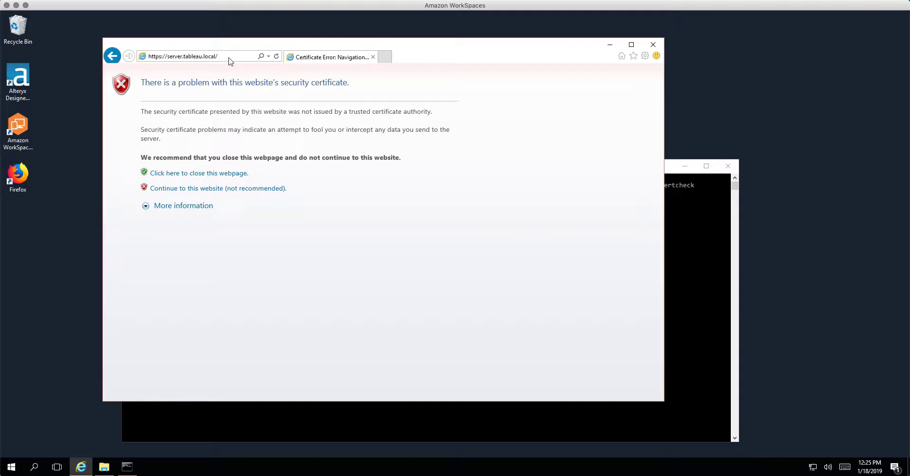
left_click(232, 189)
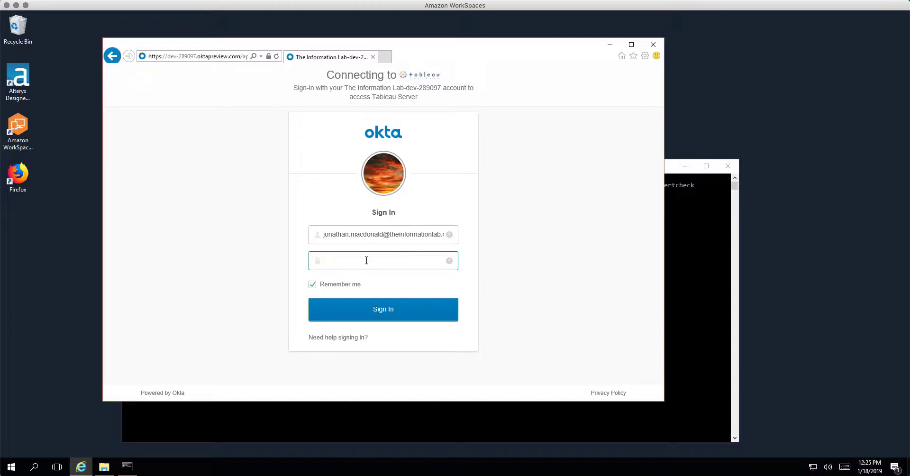
type("•••••••••••")
key("Return")
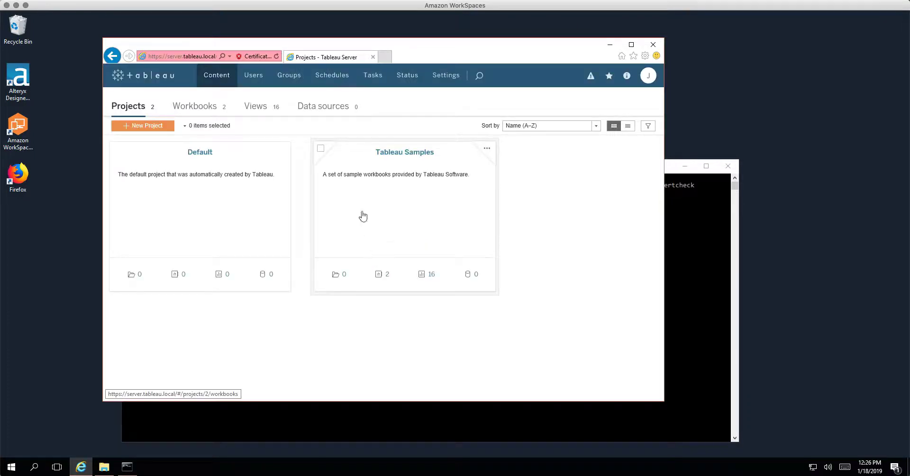
left_click(254, 79)
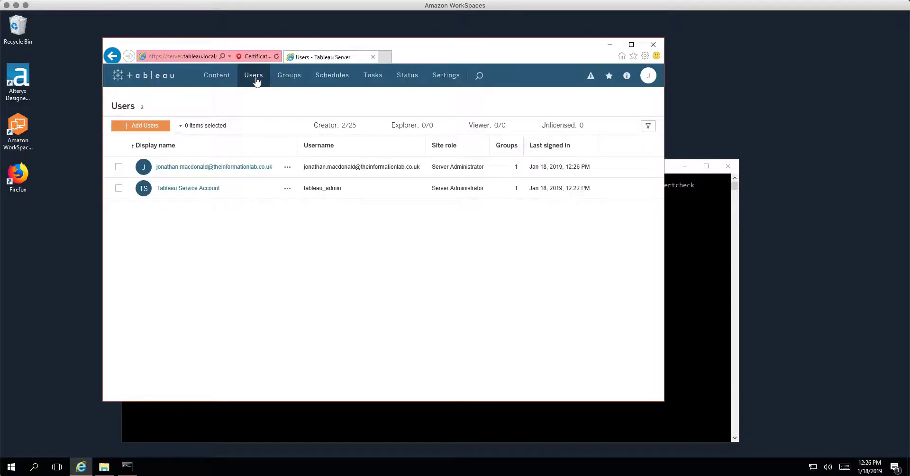
Step: Give the Tableau Service Account (tableau_admin) a new local password, entered and confirmed, and save it
left_click(215, 189)
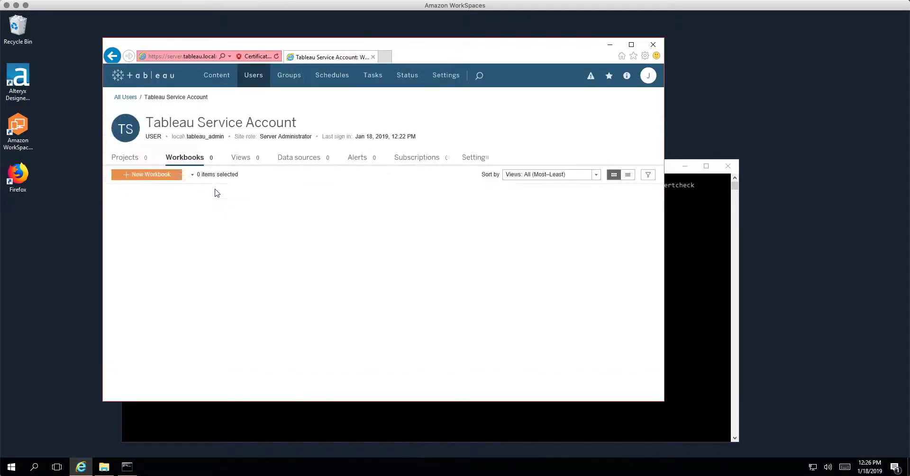
left_click(476, 161)
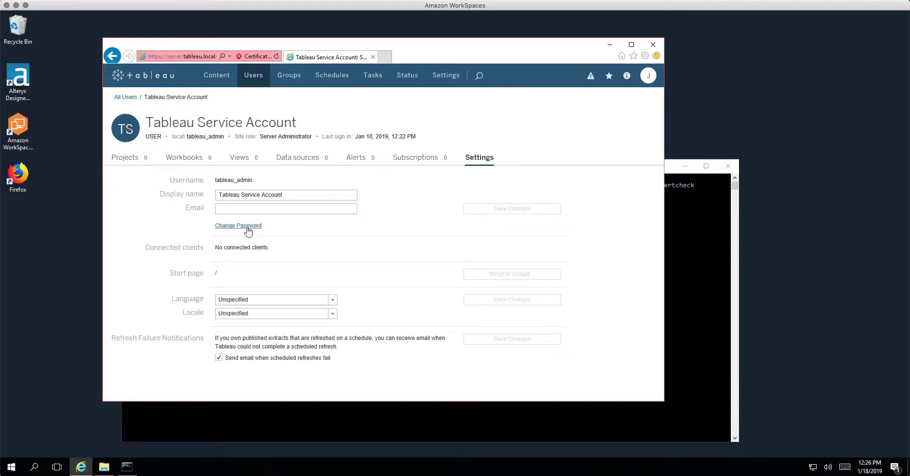
left_click(248, 227)
left_click(301, 230)
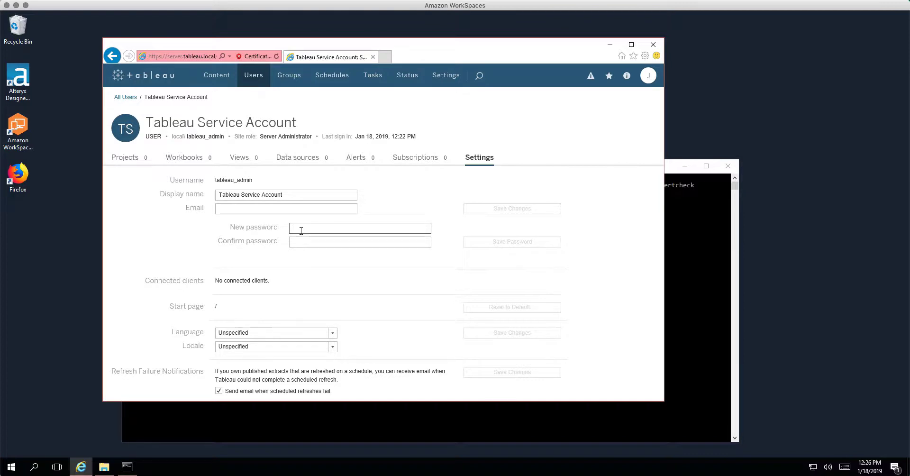
type("••••••••")
type("•••")
key("Tab")
type("•••••••")
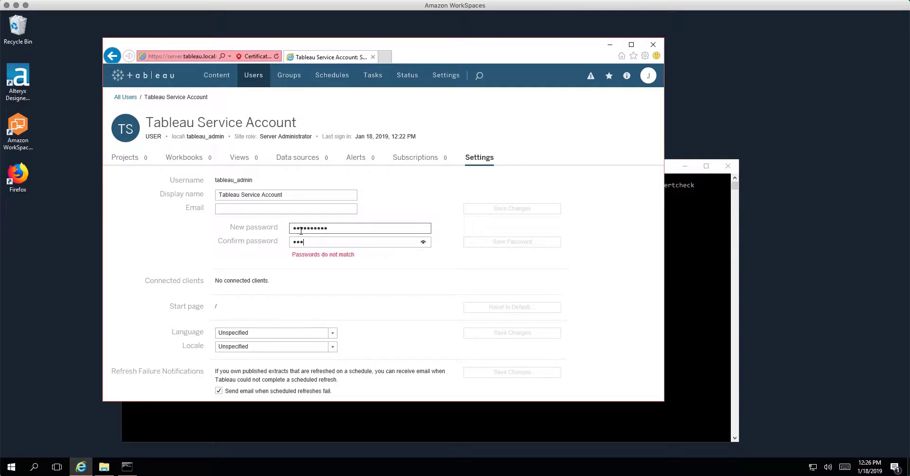
type("123")
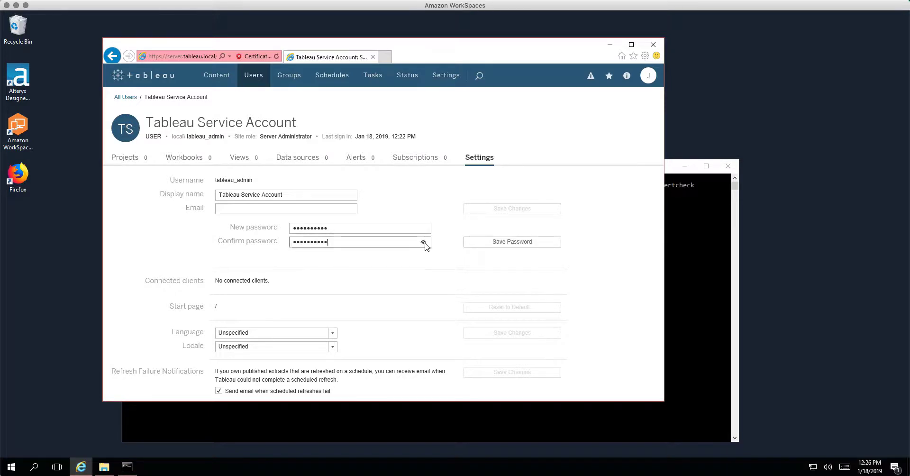
left_click(423, 242)
left_click(492, 244)
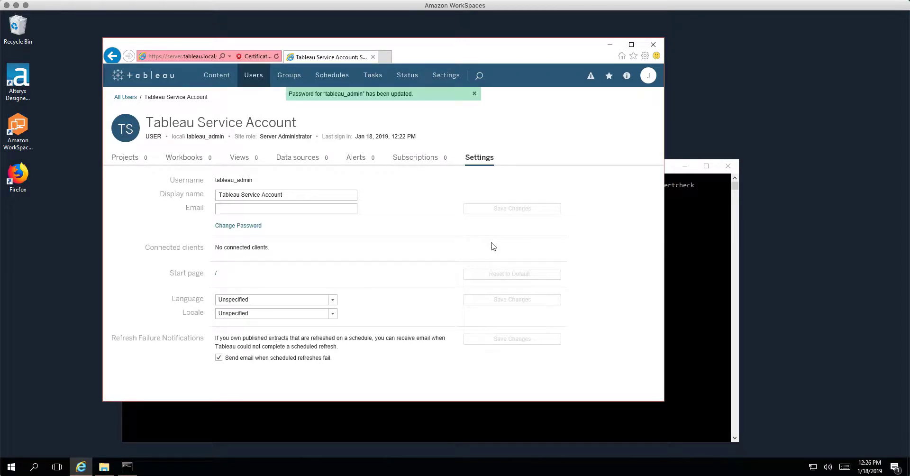
left_click(693, 248)
Step: Rerun the recalled tabcmd login as tableau_admin with the new password, which now succeeds
key("Up")
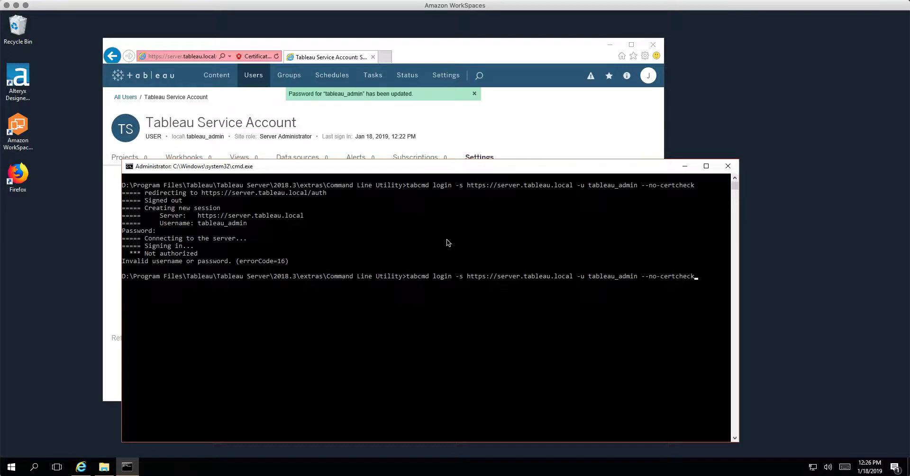
key("Return")
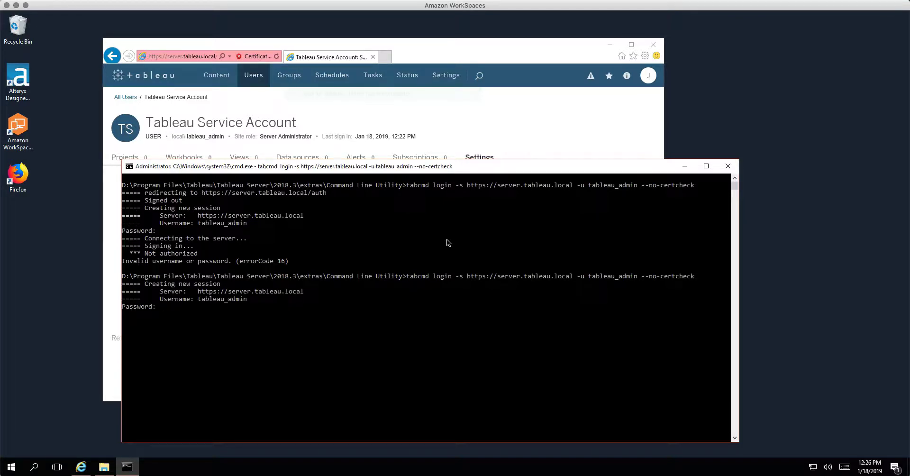
key("Return")
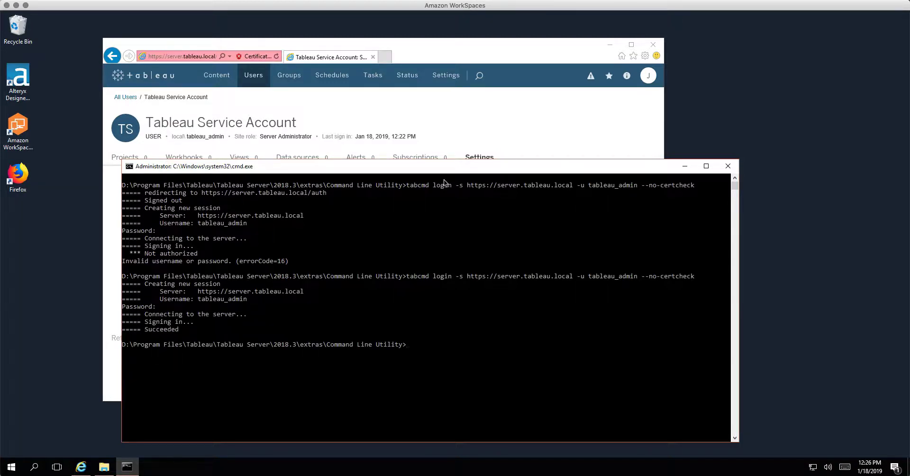
left_click_drag(447, 170, 432, 99)
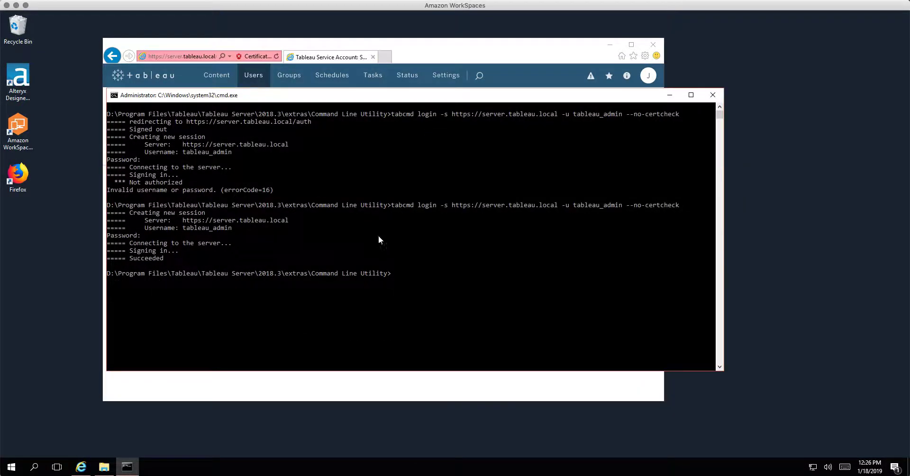